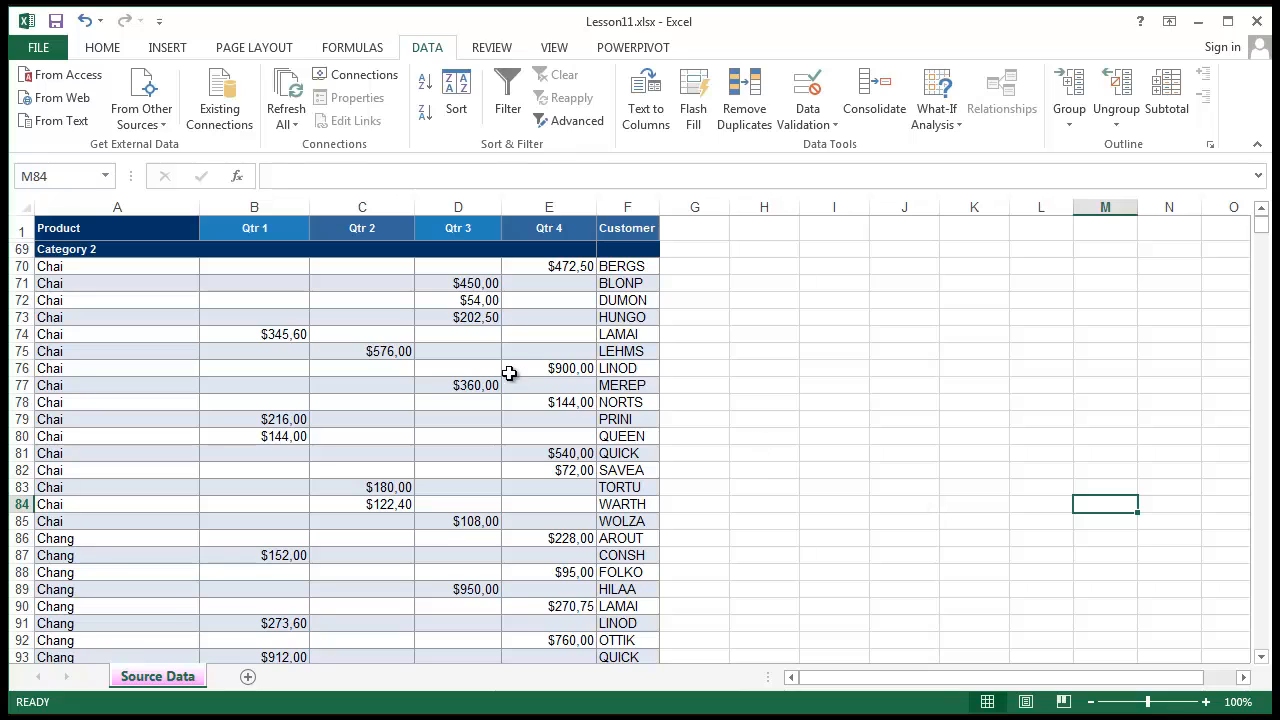
Inspect the Product column and the Qtr 1 to Qtr 4 columns by selecting them one after another
left_click(100, 232)
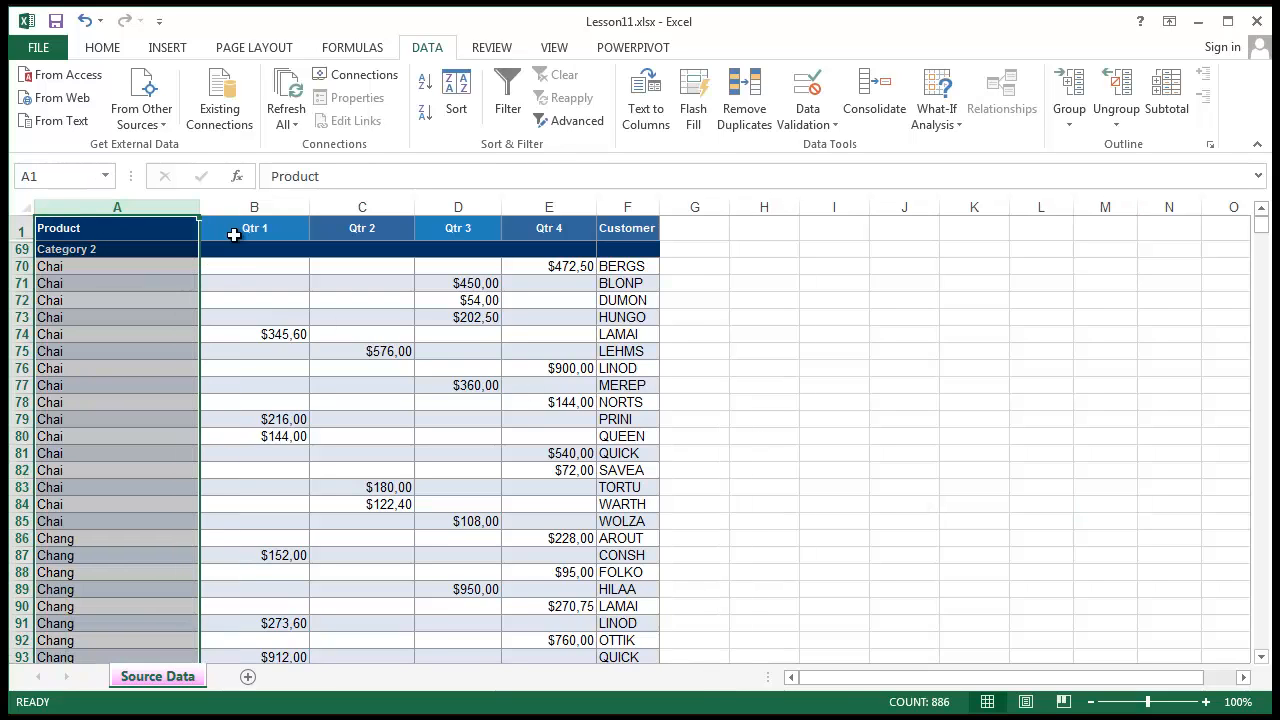
left_click(226, 236)
left_click(358, 205)
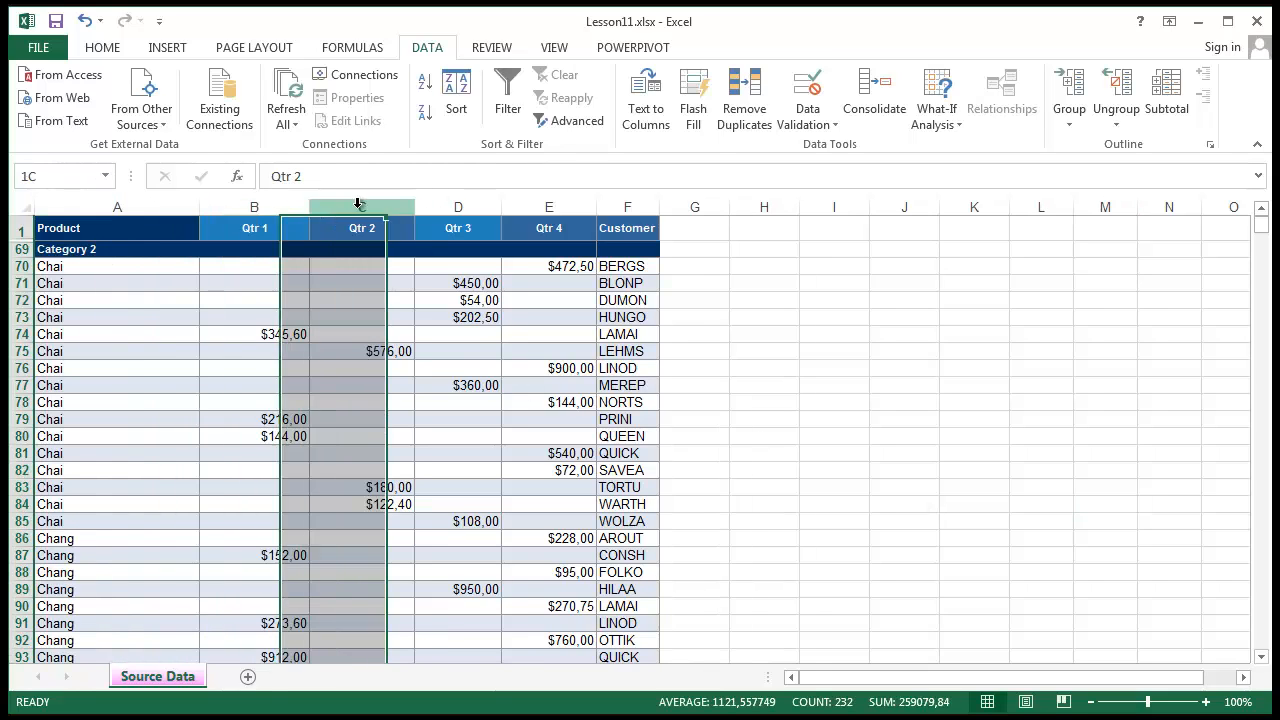
left_click(452, 204)
left_click(534, 204)
left_click(876, 296)
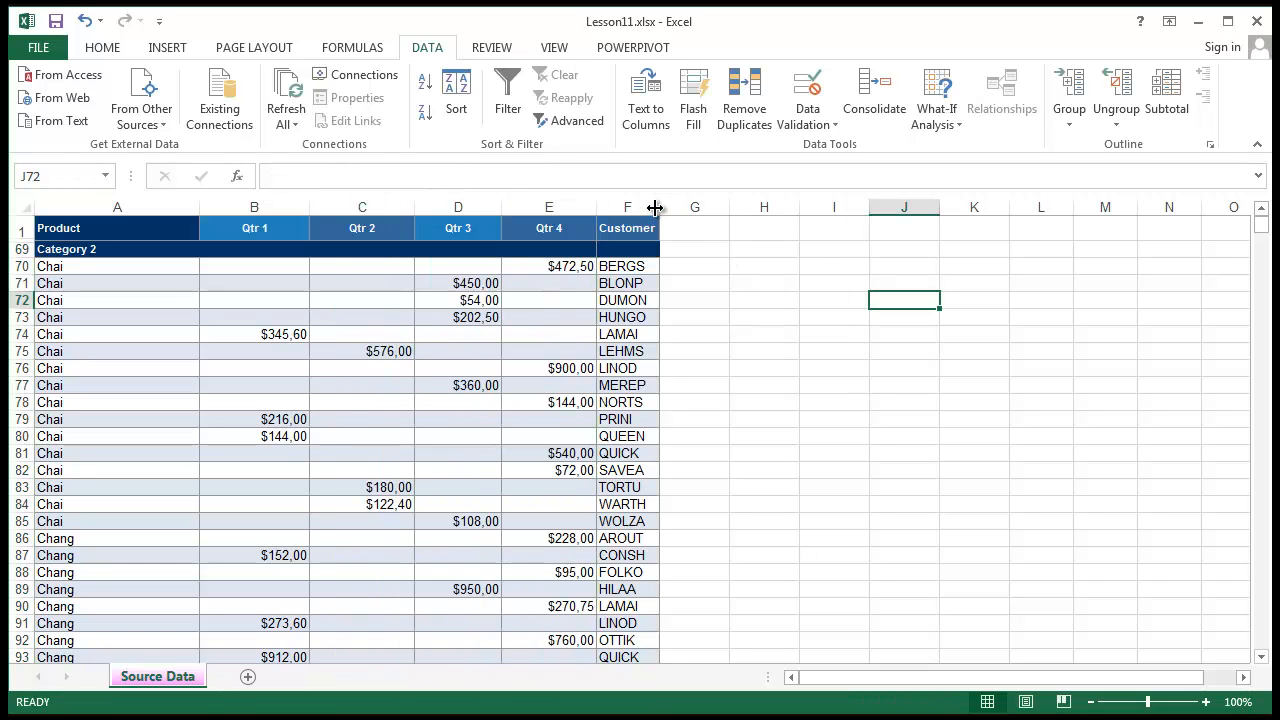
Widen the Customer column, leaving some space beside its heading
left_click(651, 205)
left_click_drag(659, 206, 697, 206)
left_click(789, 368)
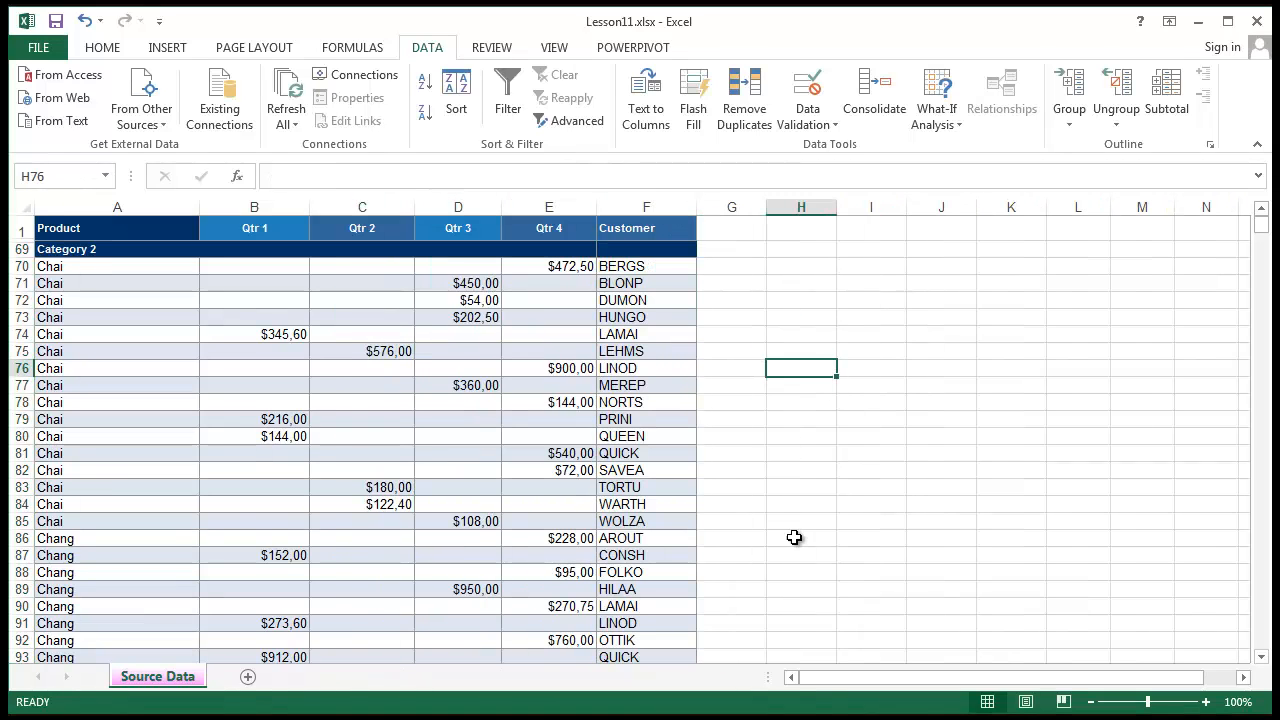
Zoom the sheet out to 85% and look through the product rows down to the Total row and back
scroll(880, 496, "down", 1, "ctrl")
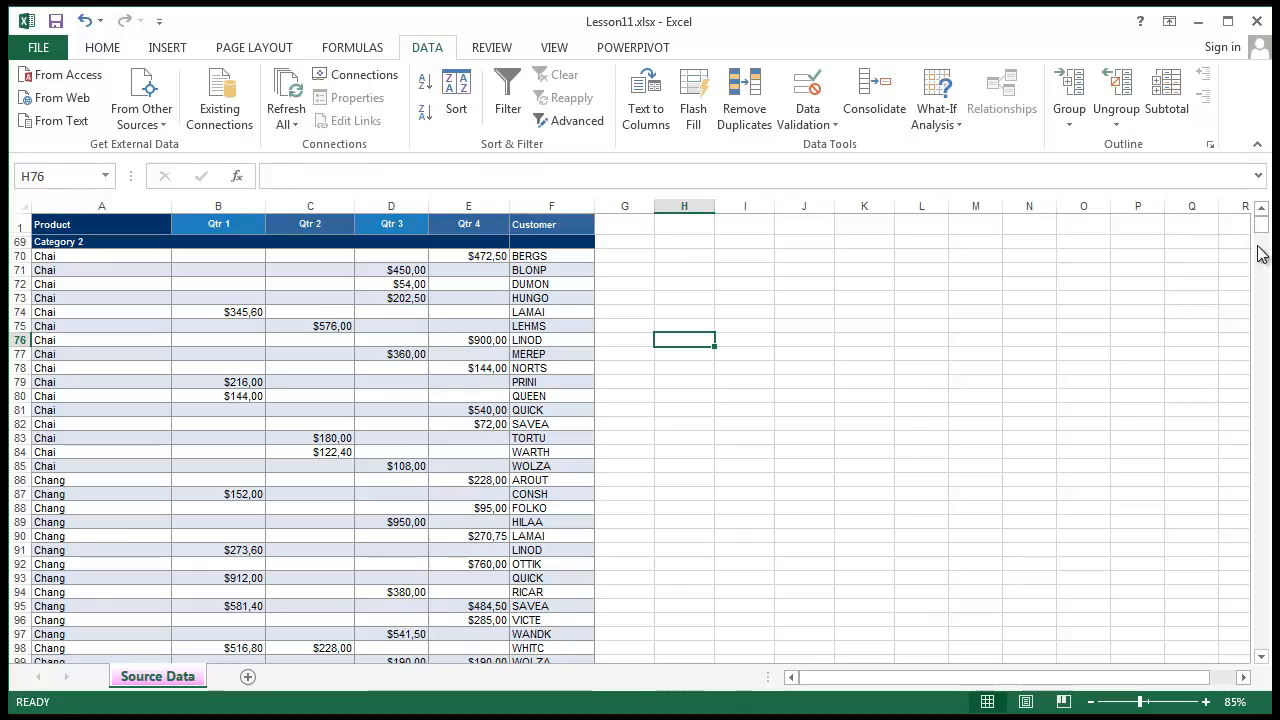
left_click_drag(1261, 230, 1250, 663)
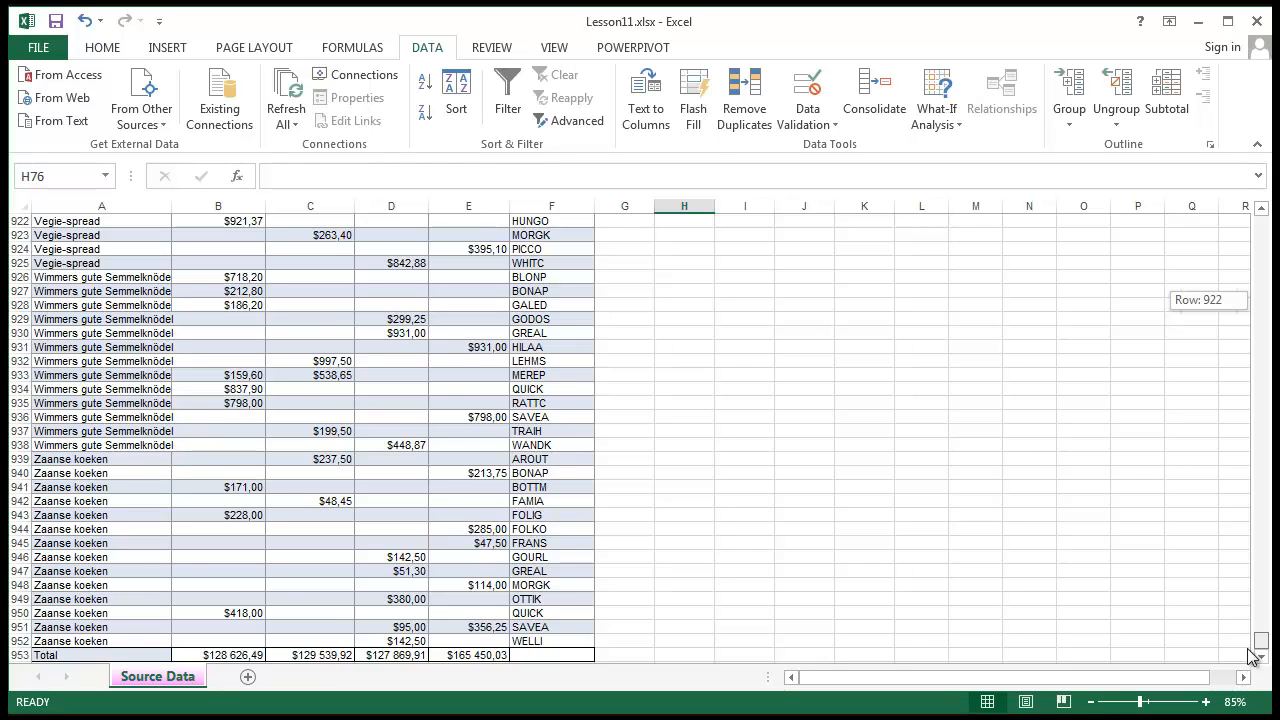
left_click_drag(1250, 655, 1262, 222)
left_click(788, 483)
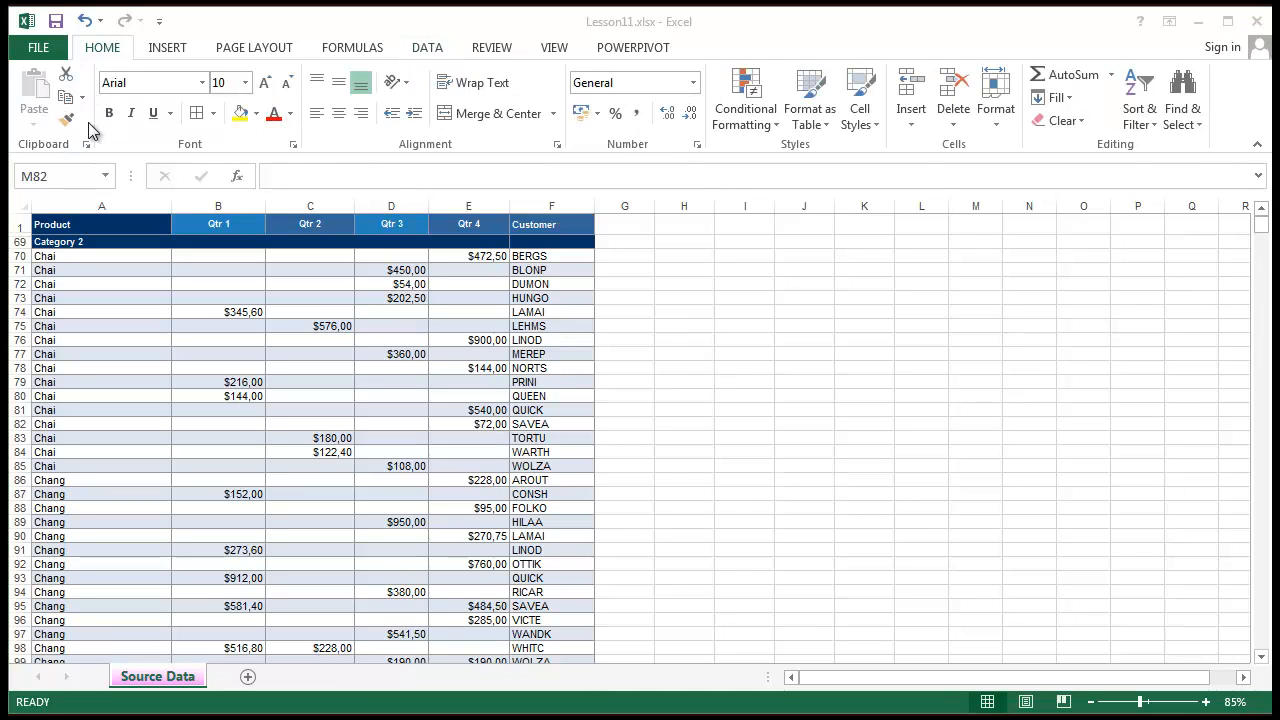
left_click(168, 50)
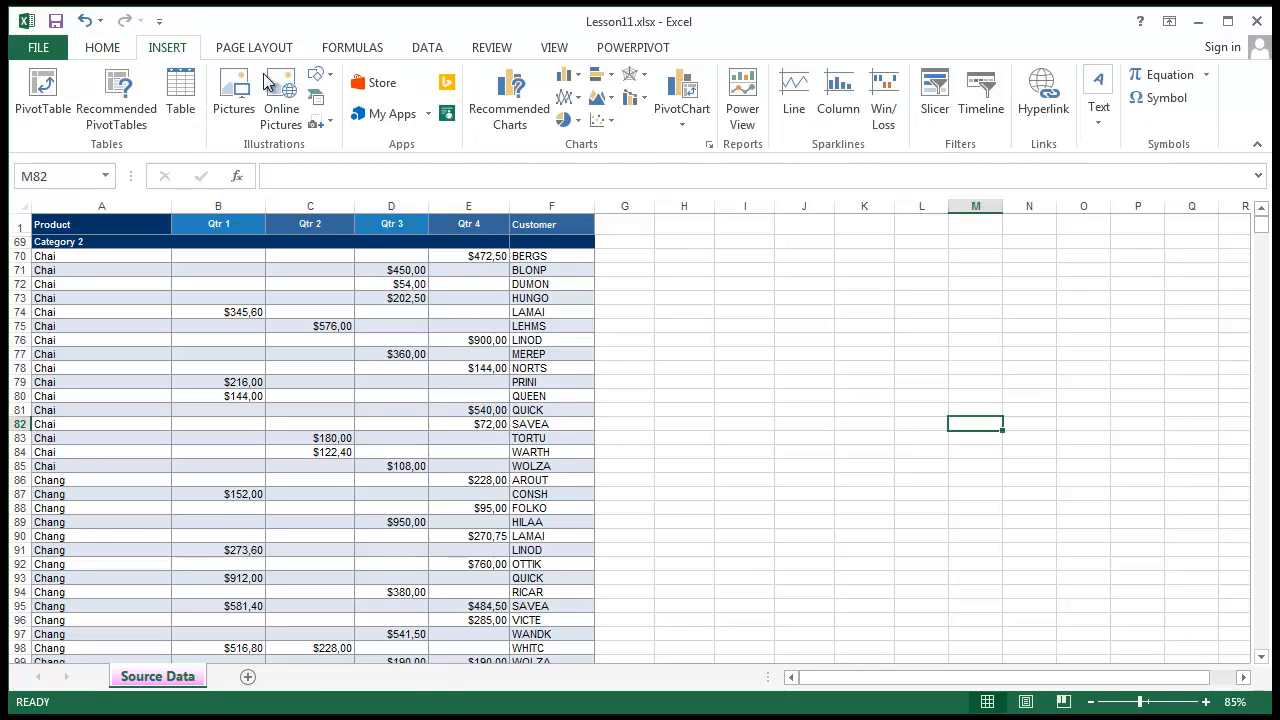
left_click(240, 45)
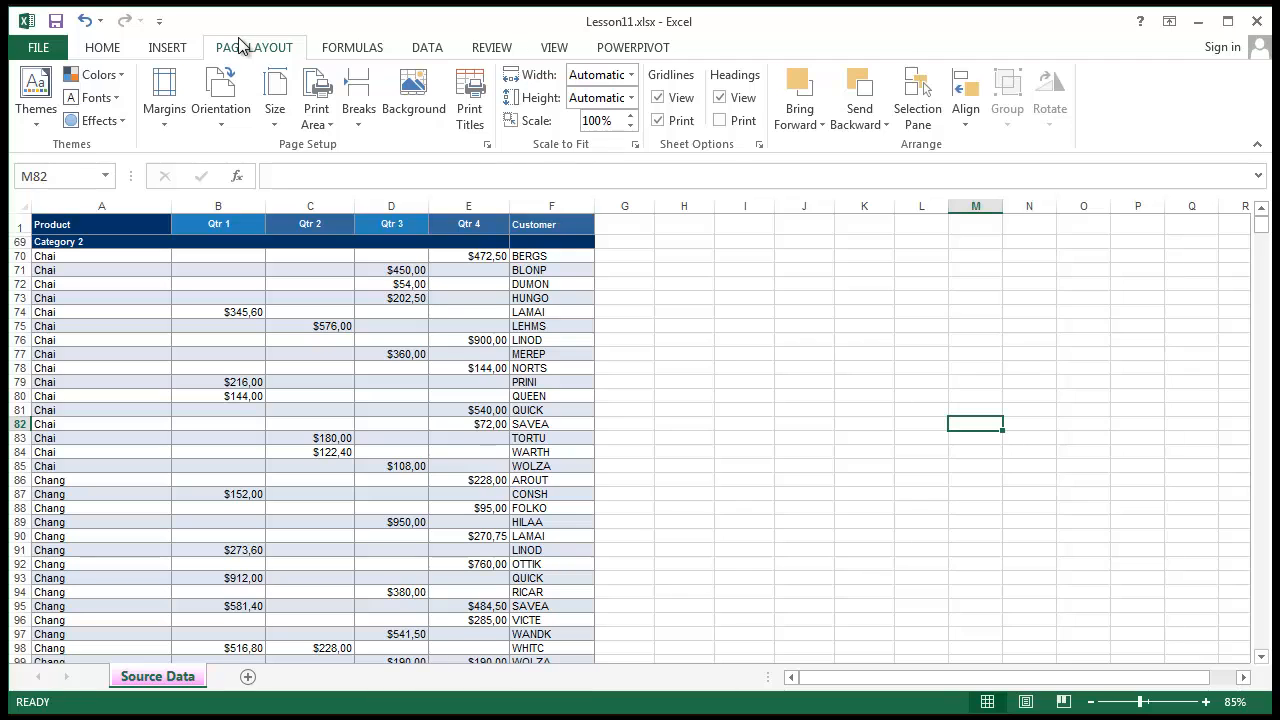
left_click(350, 52)
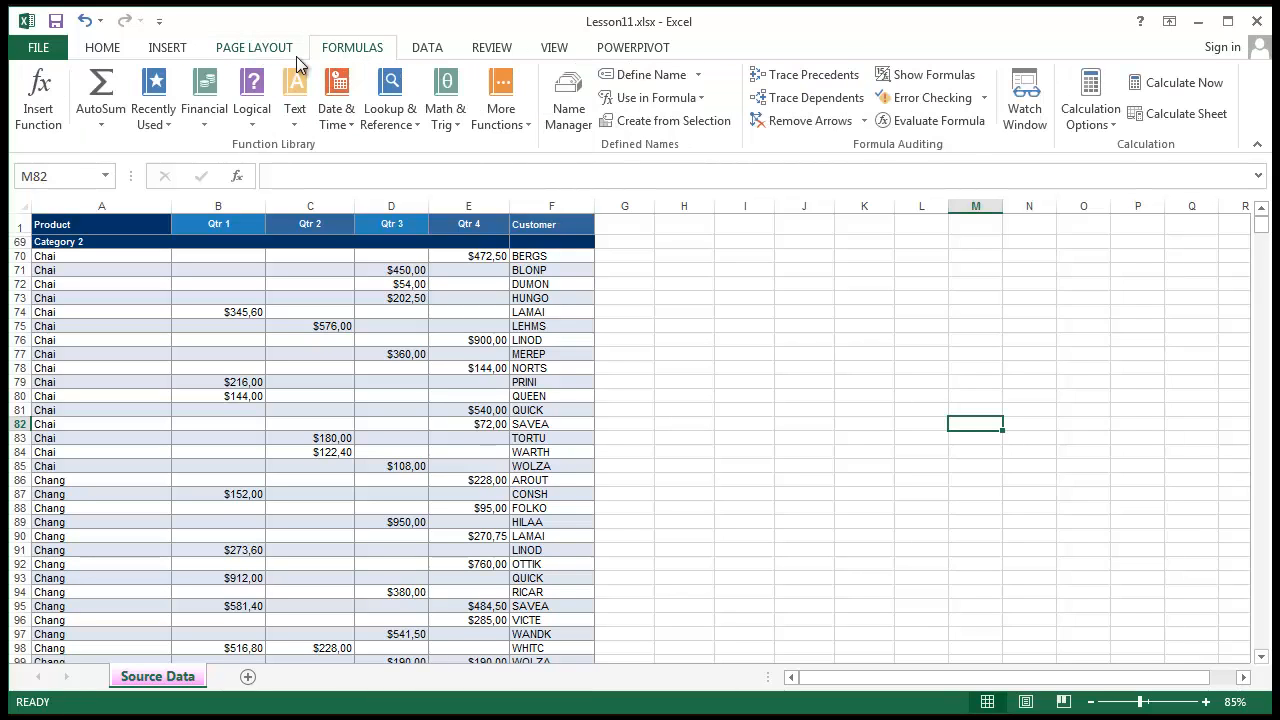
left_click(431, 56)
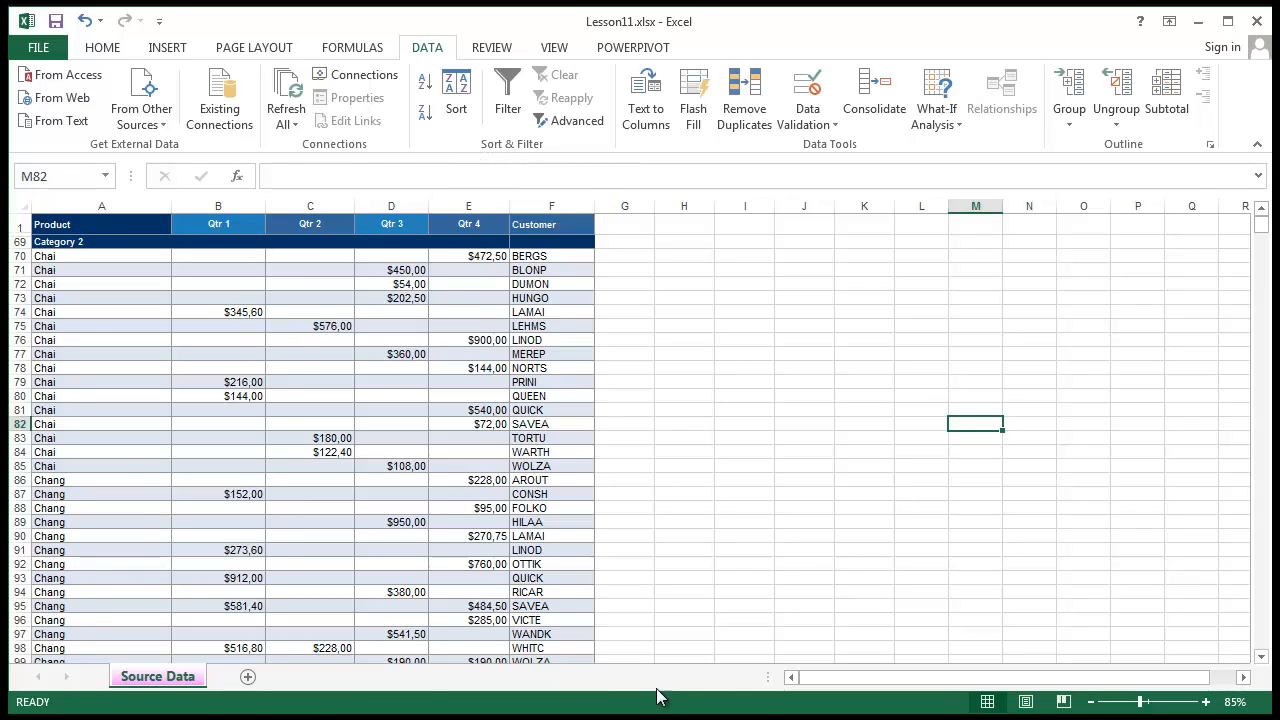
left_click(854, 395)
scroll(808, 428, "down", 3)
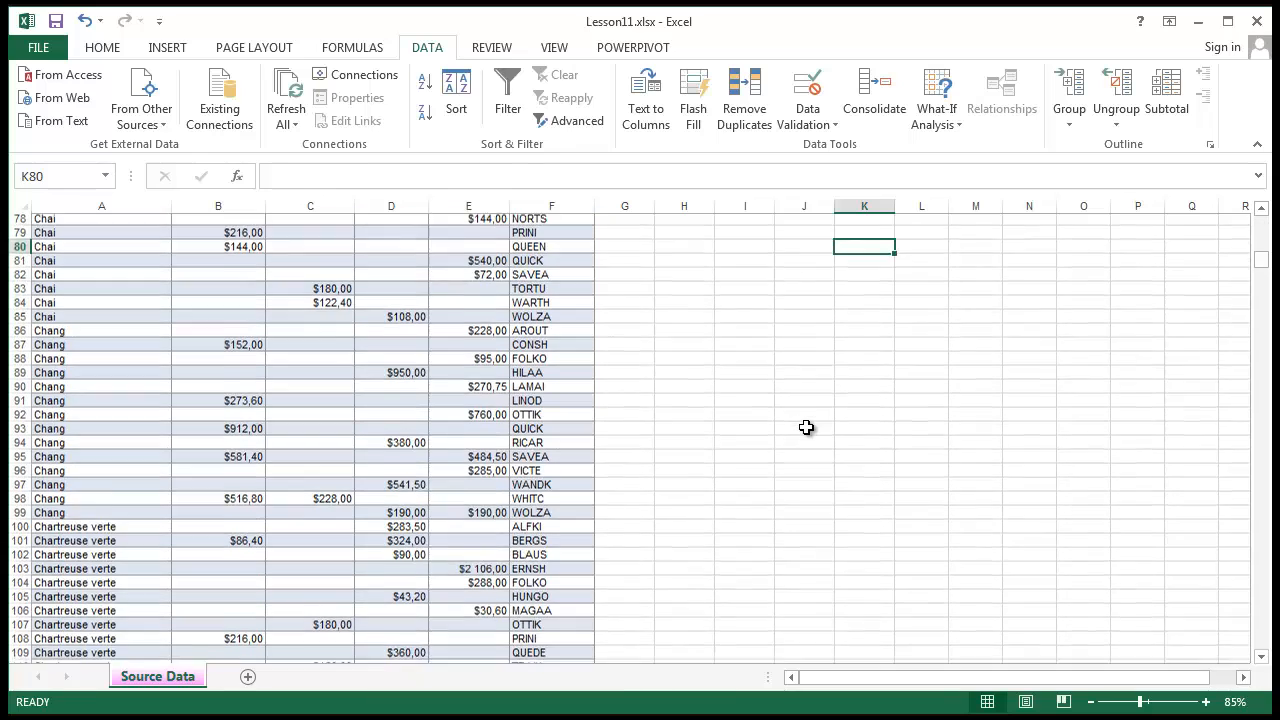
scroll(808, 428, "up", 3)
left_click(806, 425)
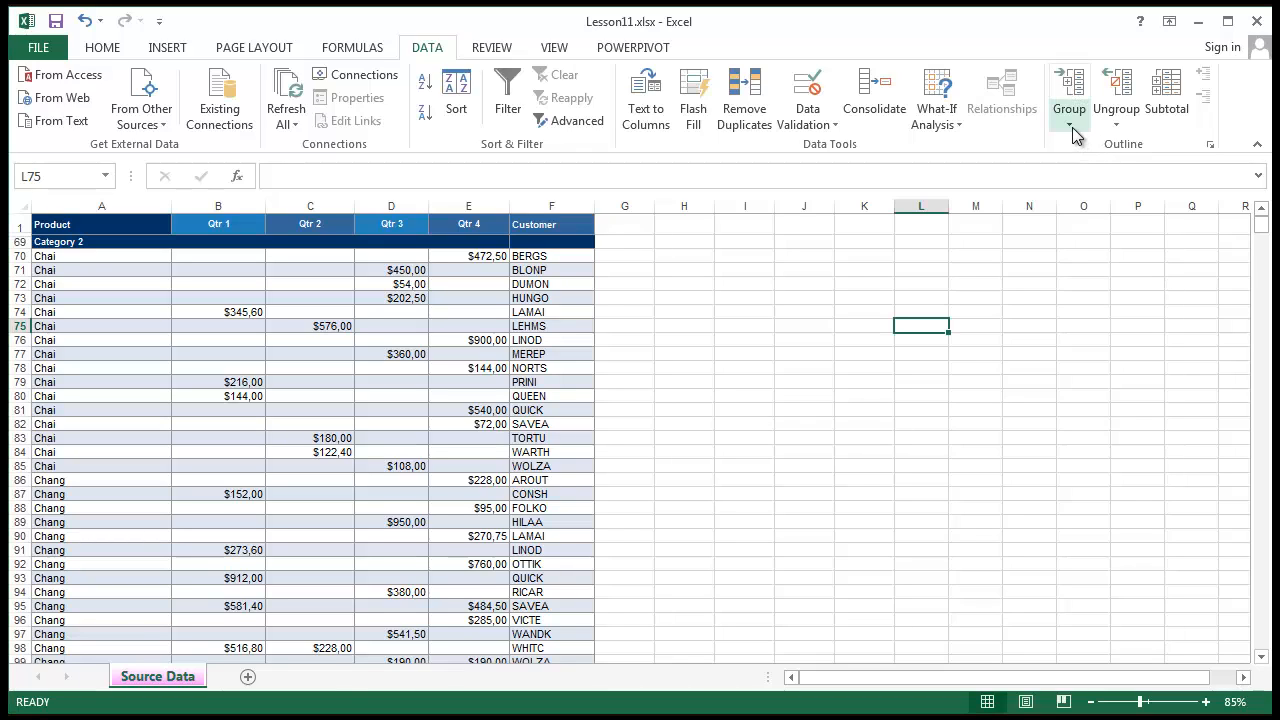
left_click(1124, 467)
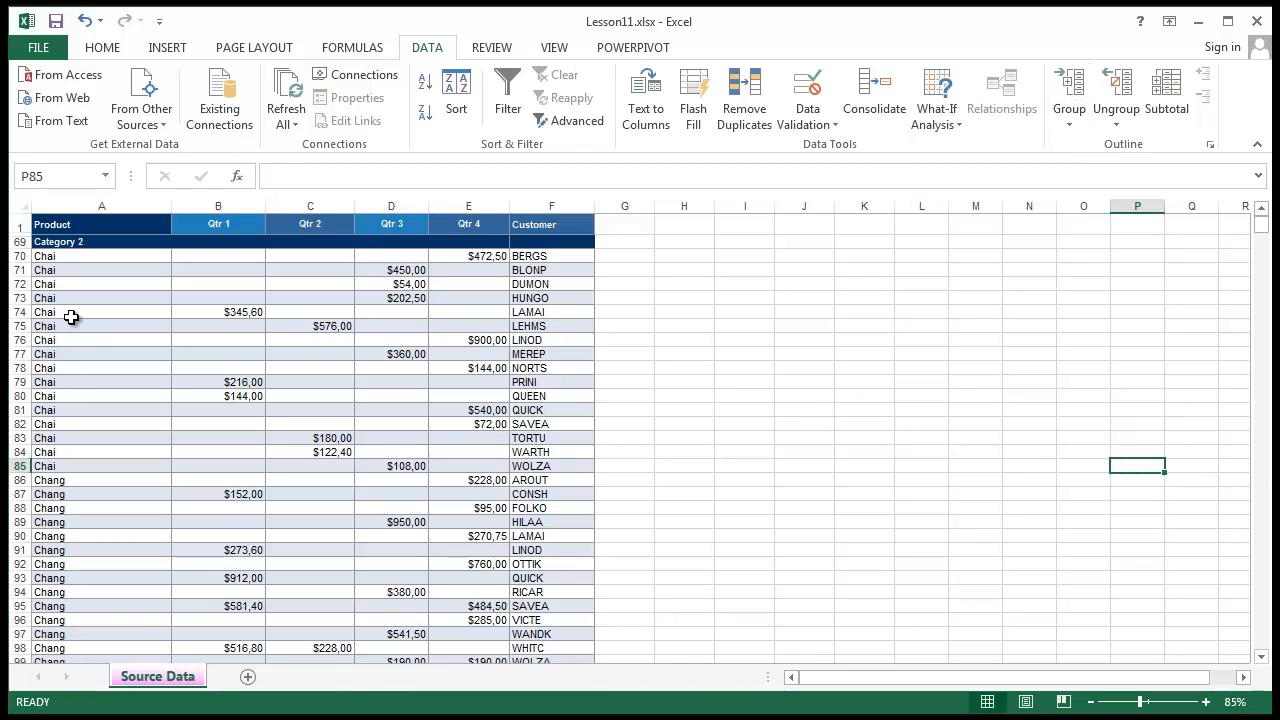
Examine how the Category 2 rows are arranged by product, from Chai and Chang through to Filo Mix
left_click_drag(57, 243, 60, 320)
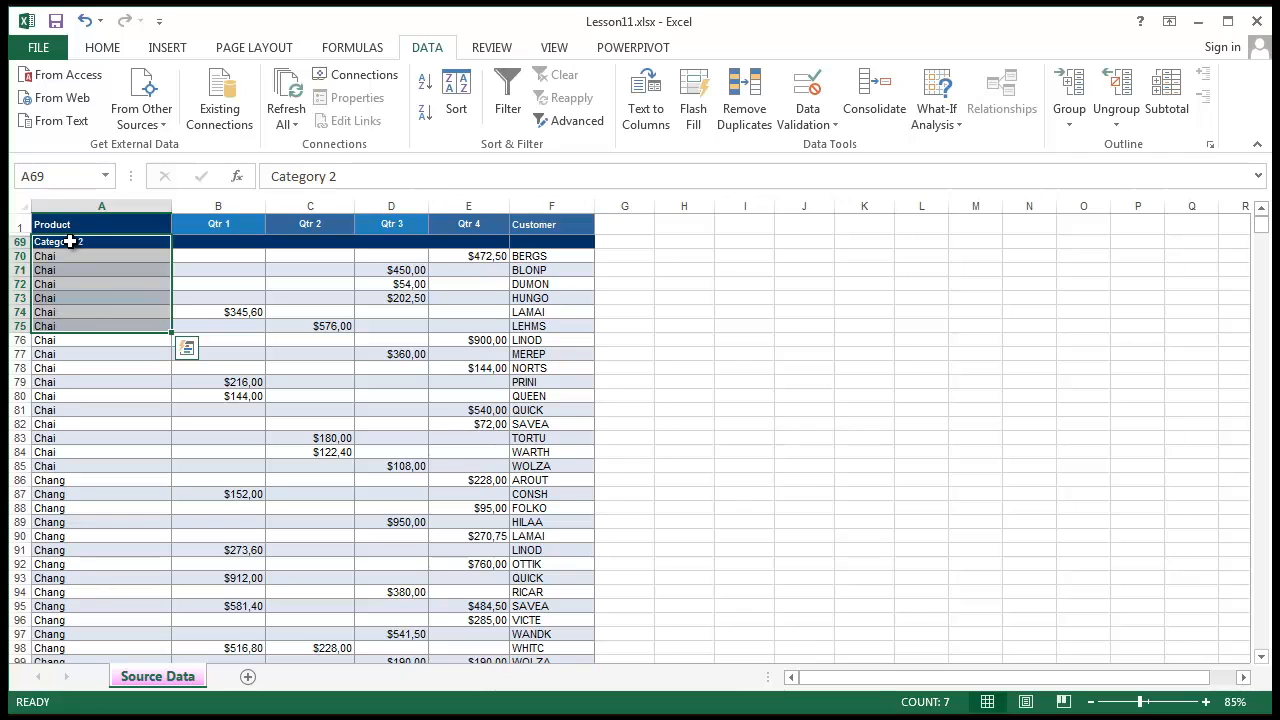
left_click(70, 297)
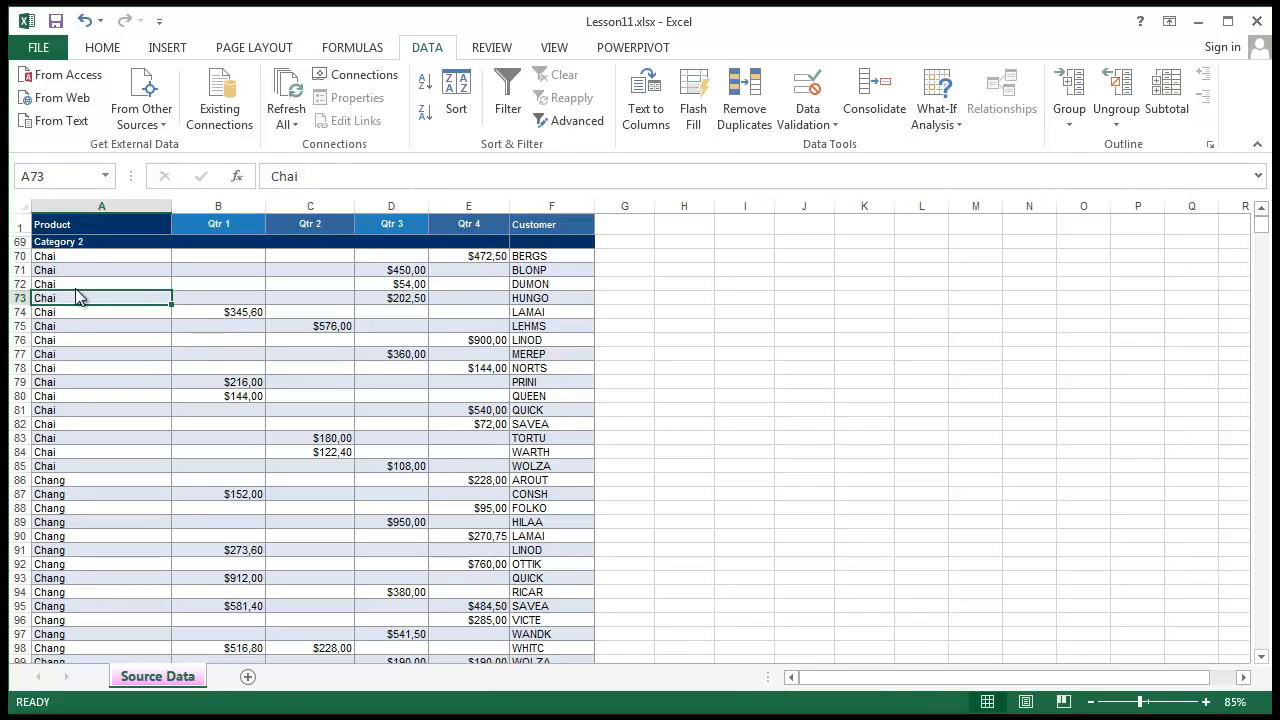
scroll(76, 289, "down", 4)
scroll(77, 288, "up", 4)
left_click(50, 272)
scroll(100, 380, "down", 1)
scroll(100, 380, "down", 2)
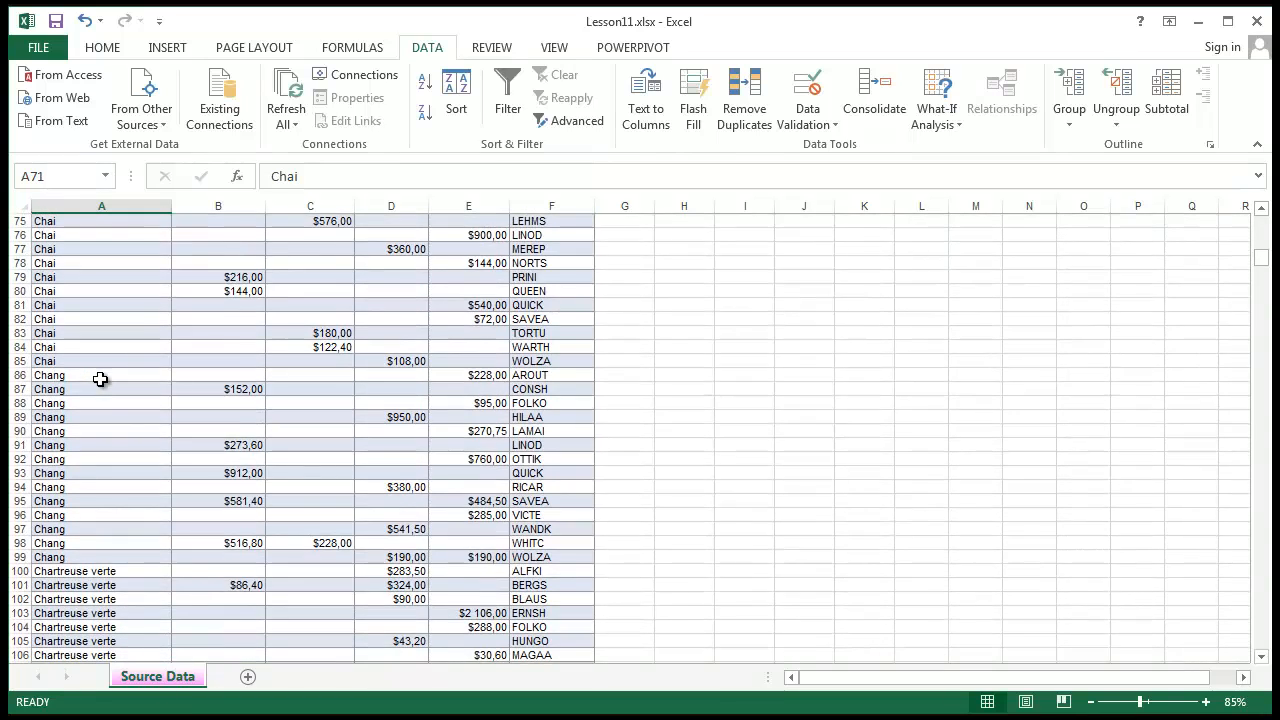
left_click(100, 380)
scroll(100, 380, "down", 3)
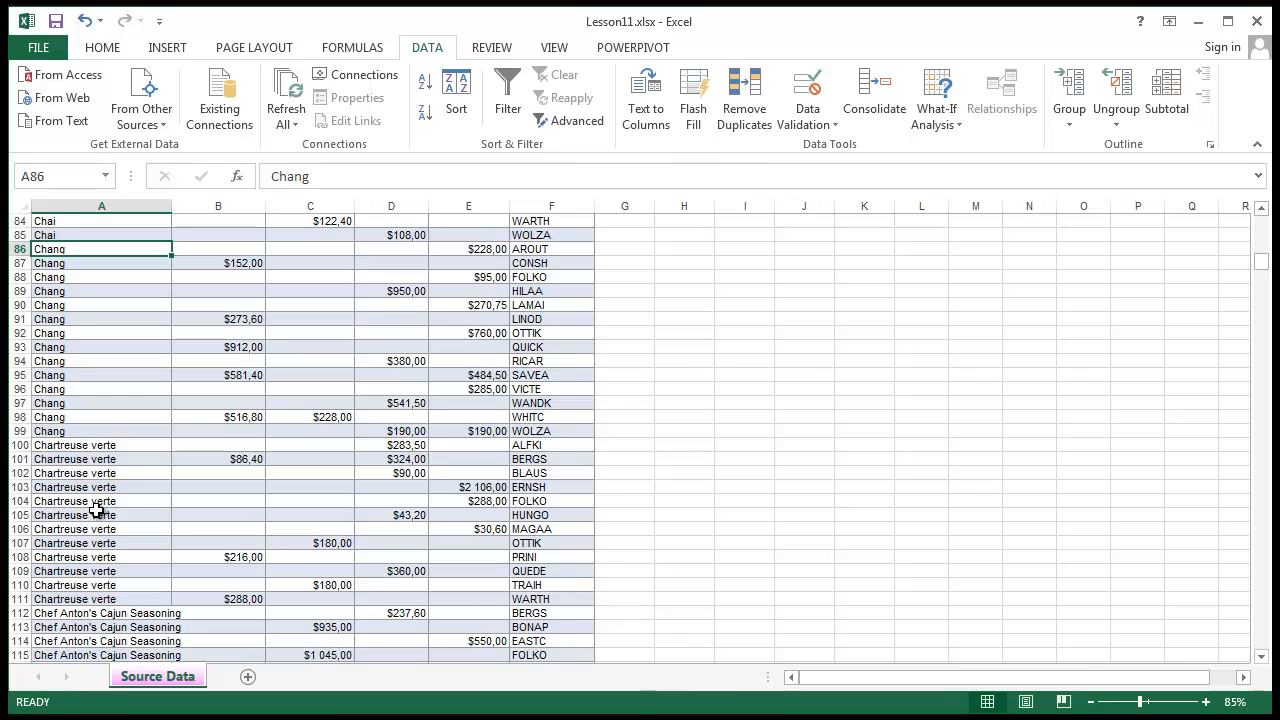
scroll(98, 505, "down", 5)
scroll(95, 515, "down", 7)
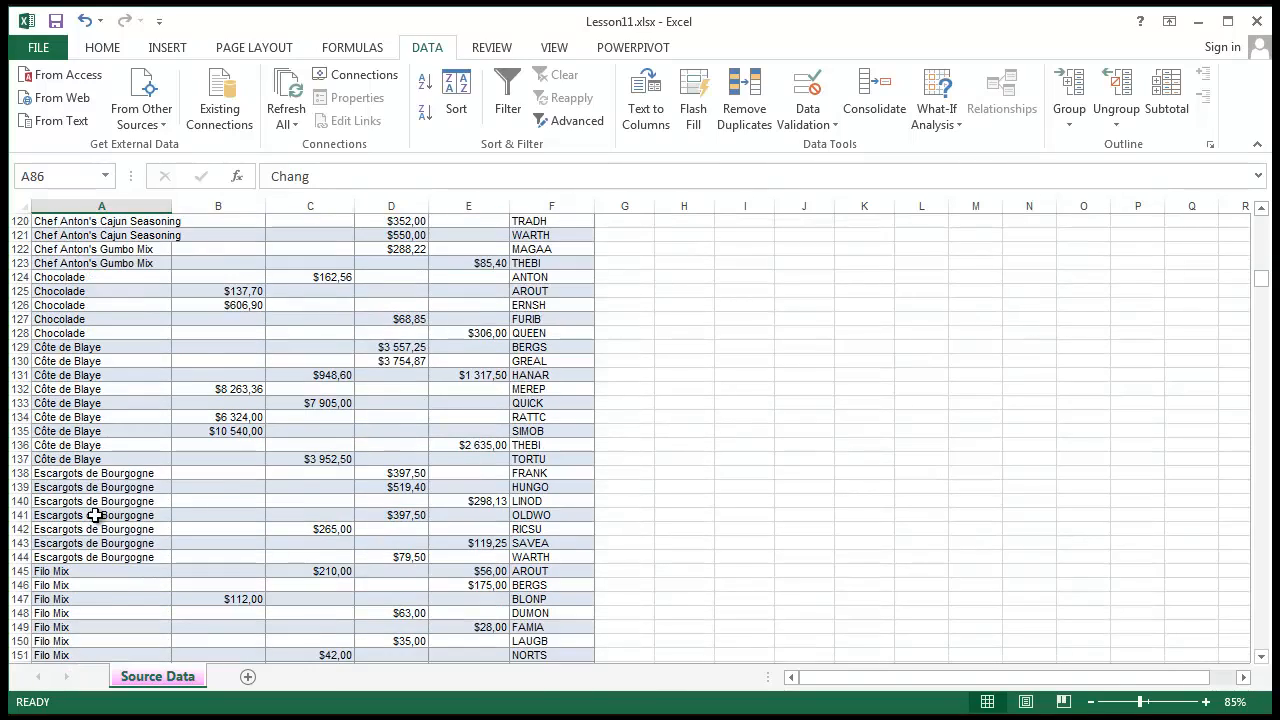
scroll(92, 535, "up", 13)
scroll(92, 535, "up", 4)
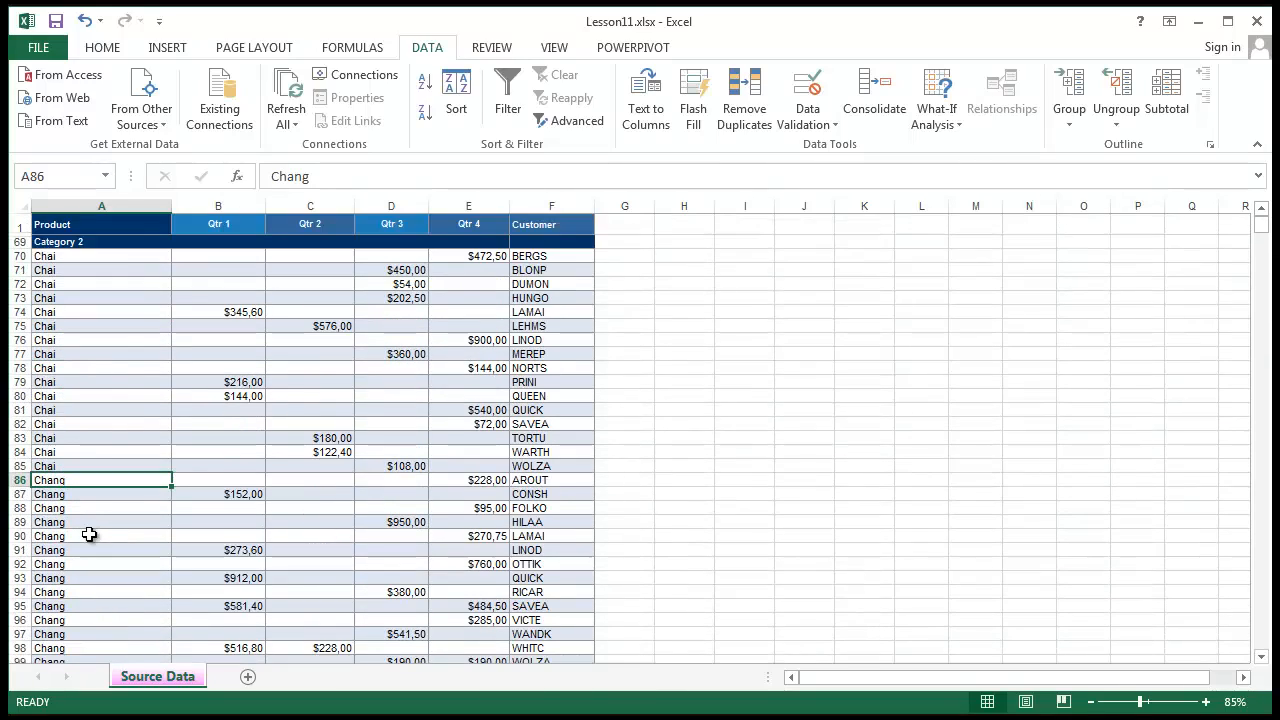
Unhide the hidden rows between the header row and the Category 2 row
left_click_drag(19, 226, 18, 246)
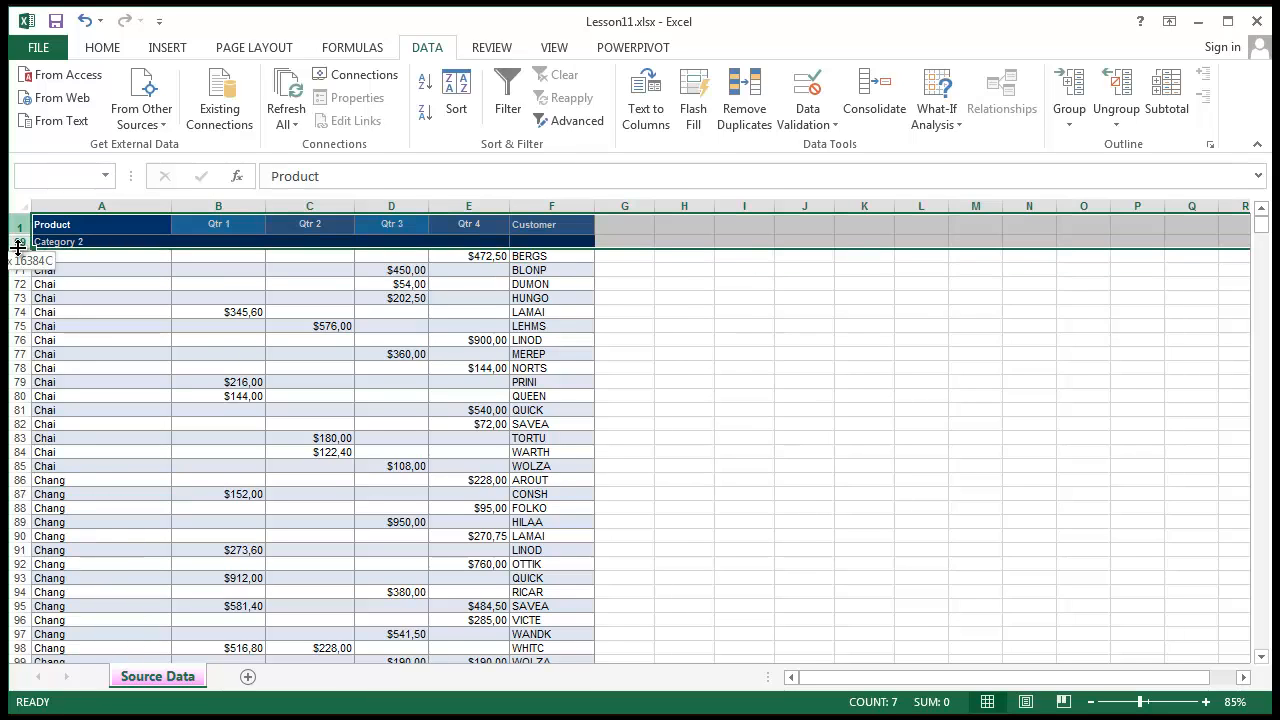
right_click(18, 246)
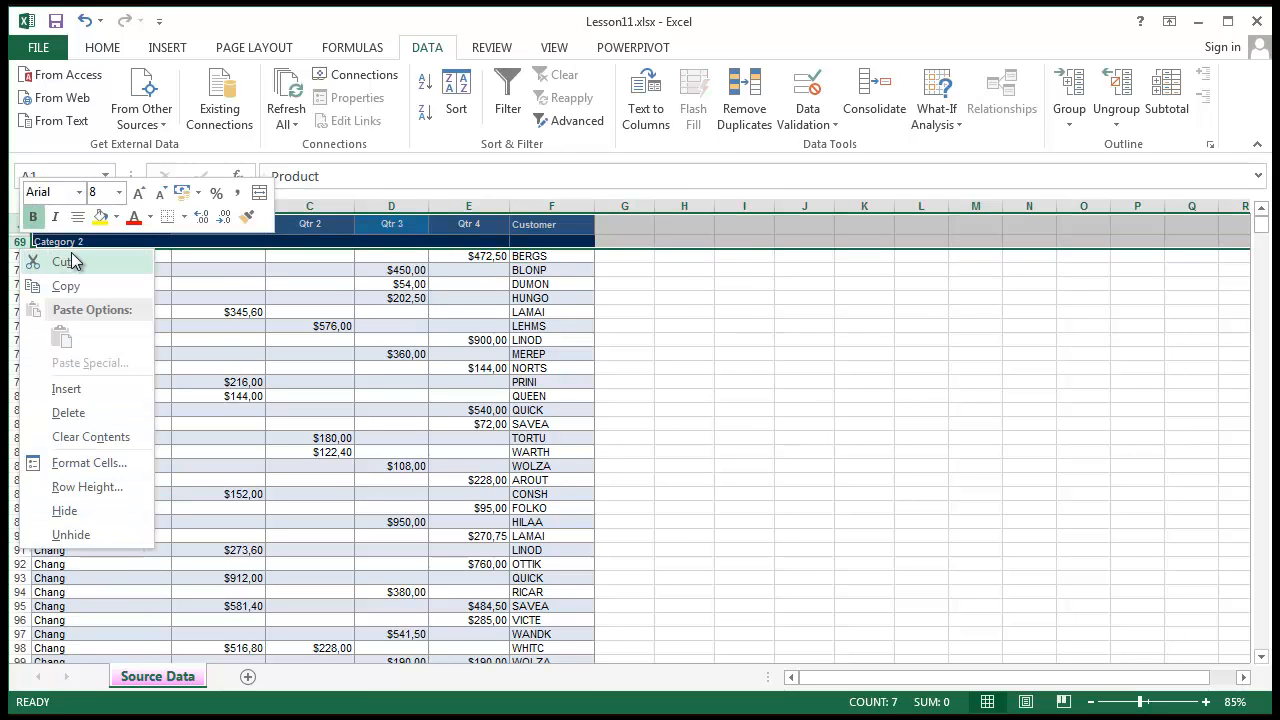
left_click(80, 535)
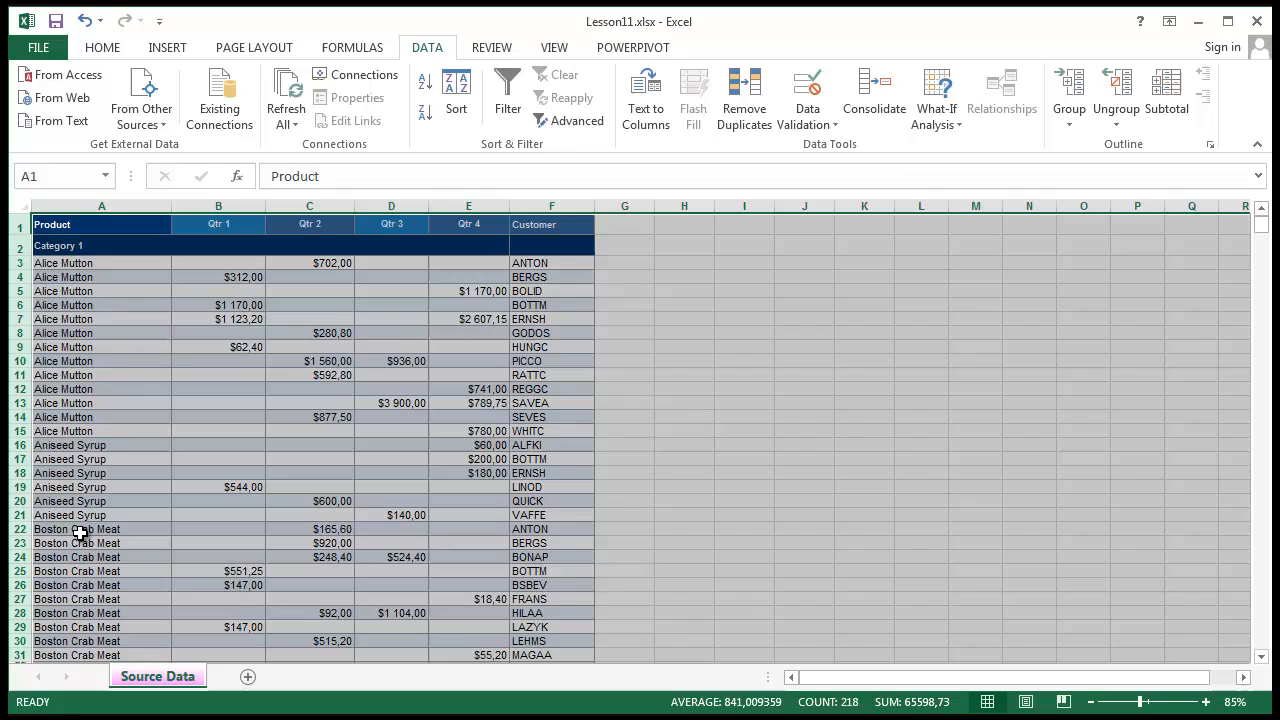
left_click(869, 374)
Examine the Alice Mutton and Aniseed Syrup rows under Category 1
left_click(229, 403)
left_click(100, 308)
left_click(901, 486)
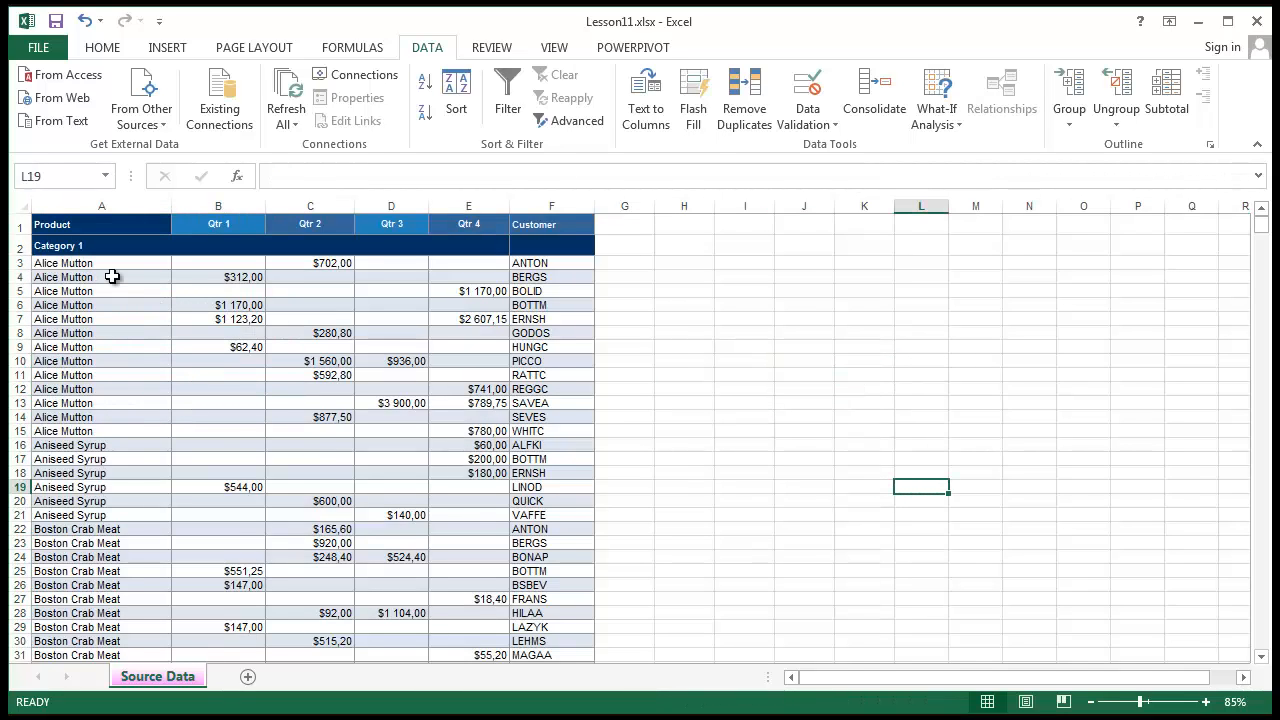
left_click_drag(112, 263, 114, 514)
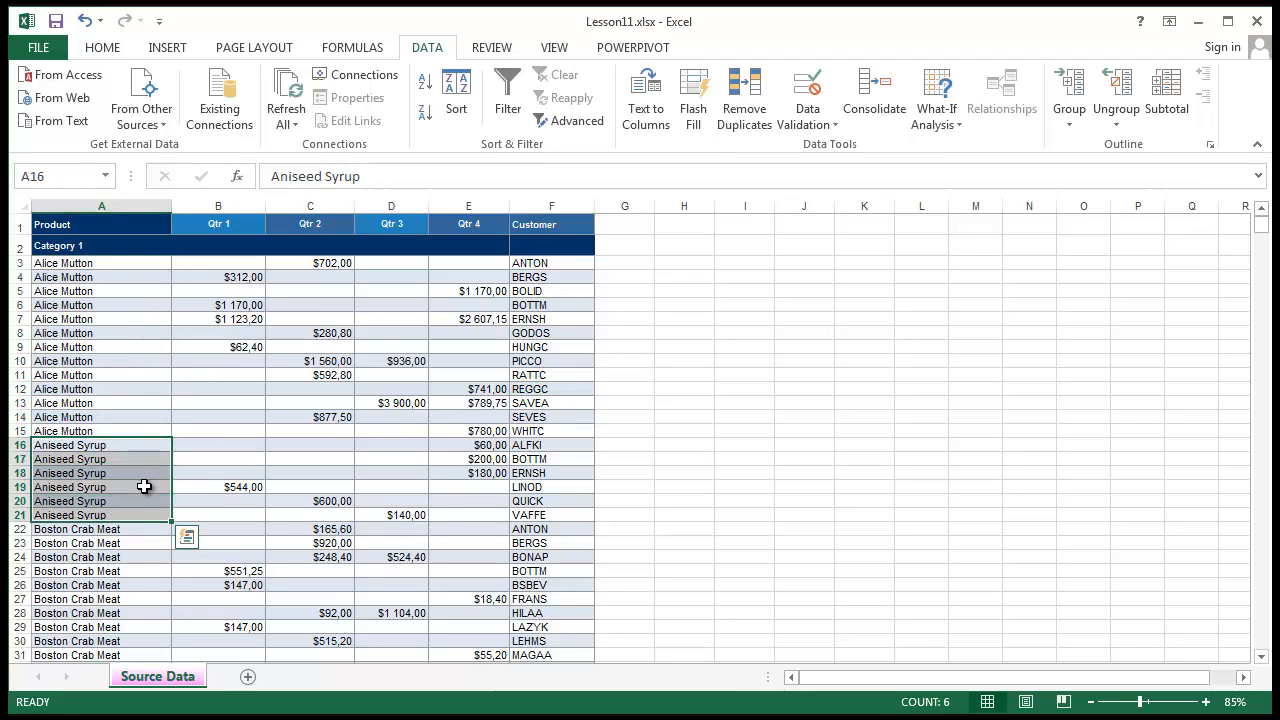
left_click(916, 432)
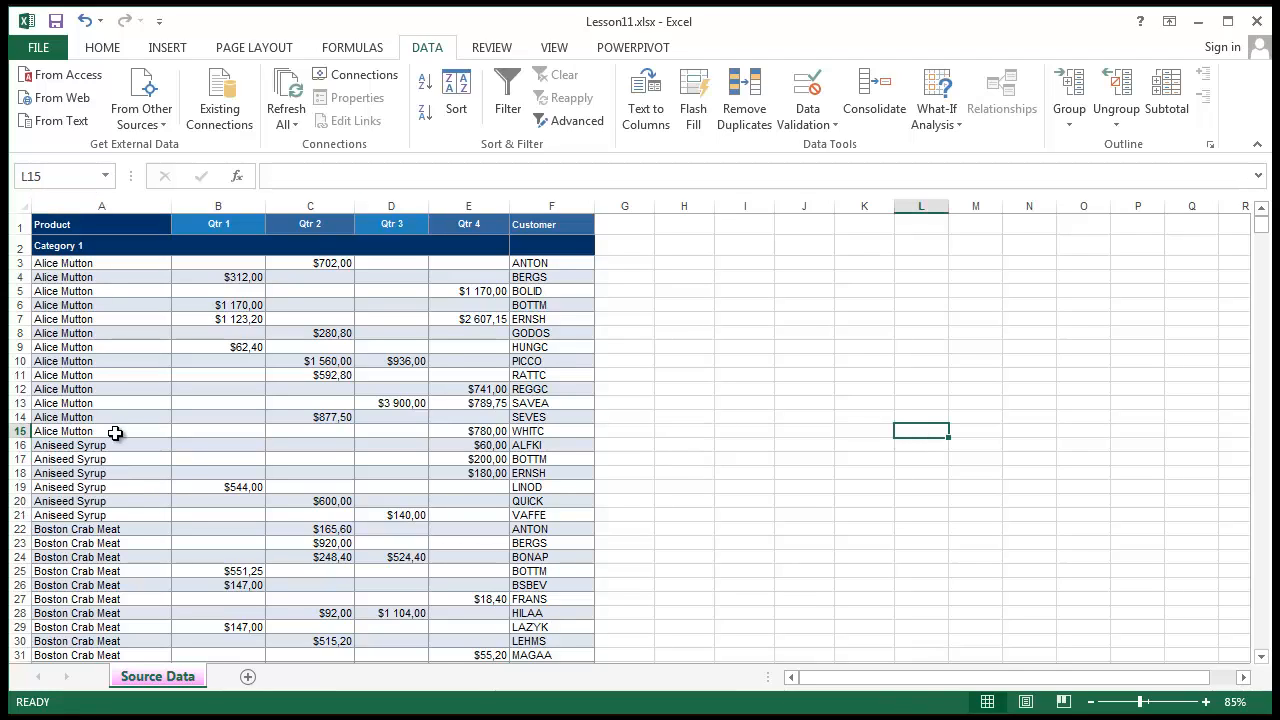
Group the Alice Mutton rows, 3 to 15, into one outline group
left_click(1069, 122)
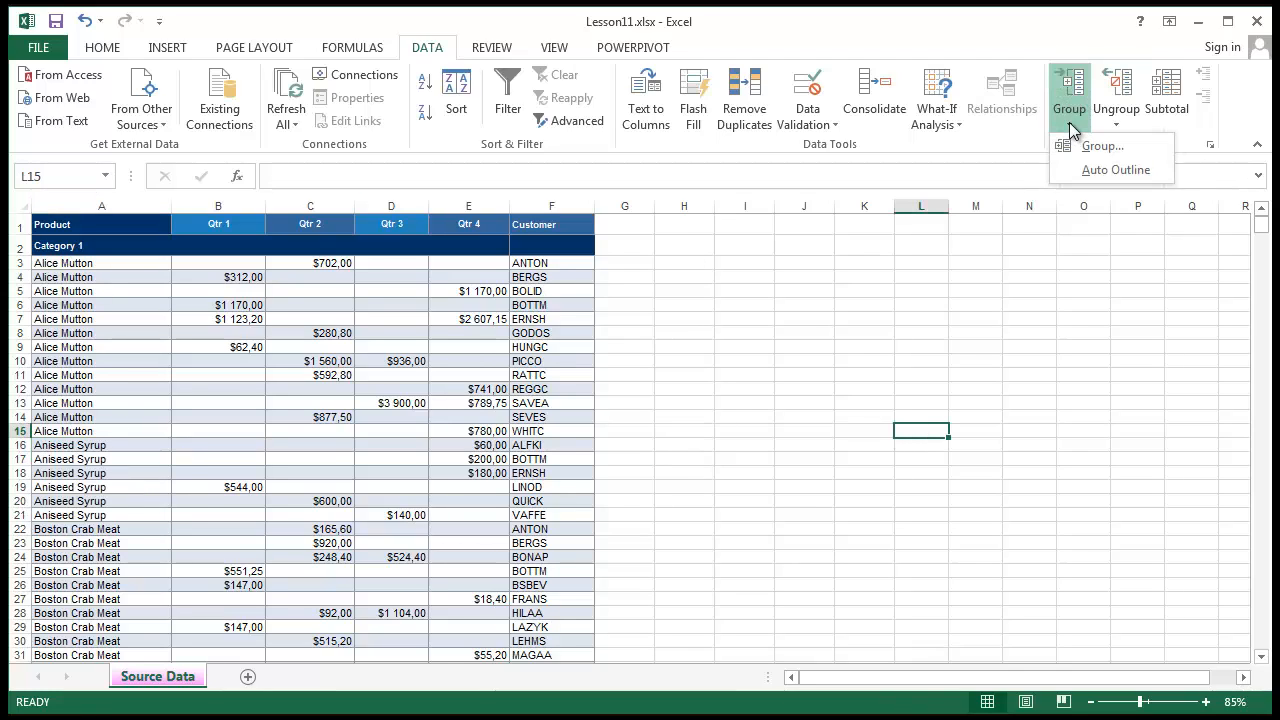
left_click(658, 401)
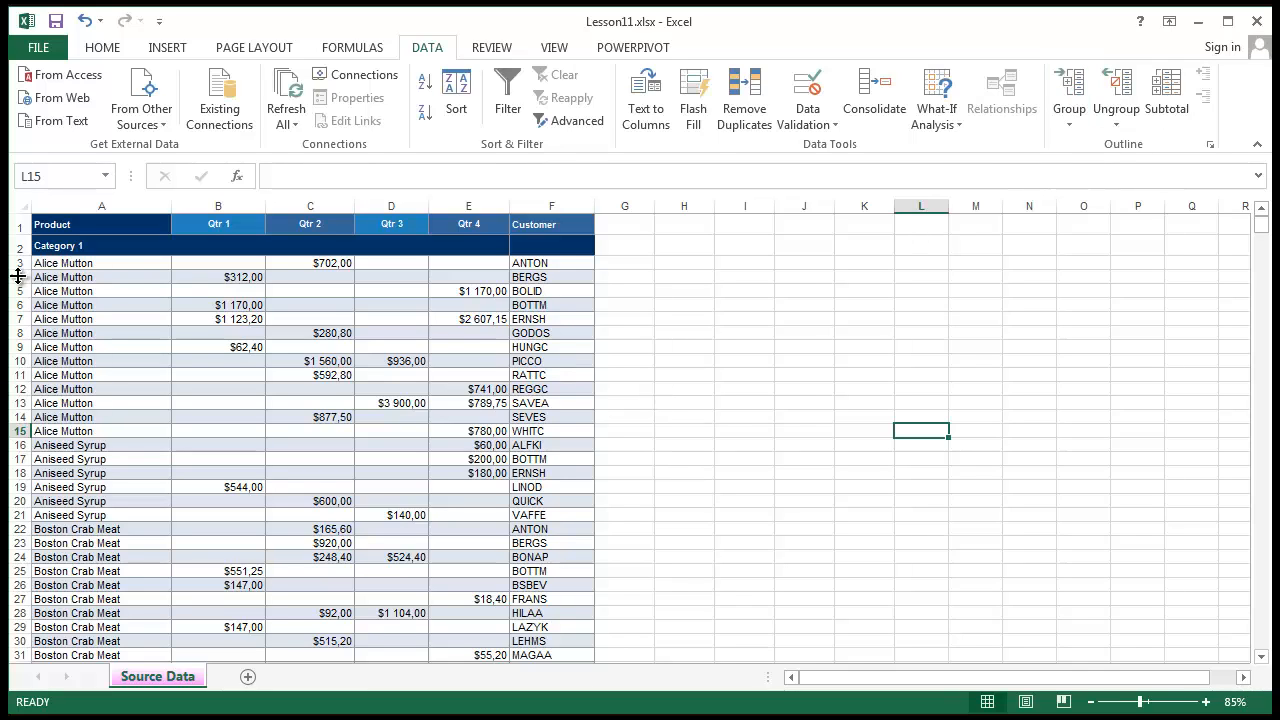
left_click_drag(15, 262, 16, 432)
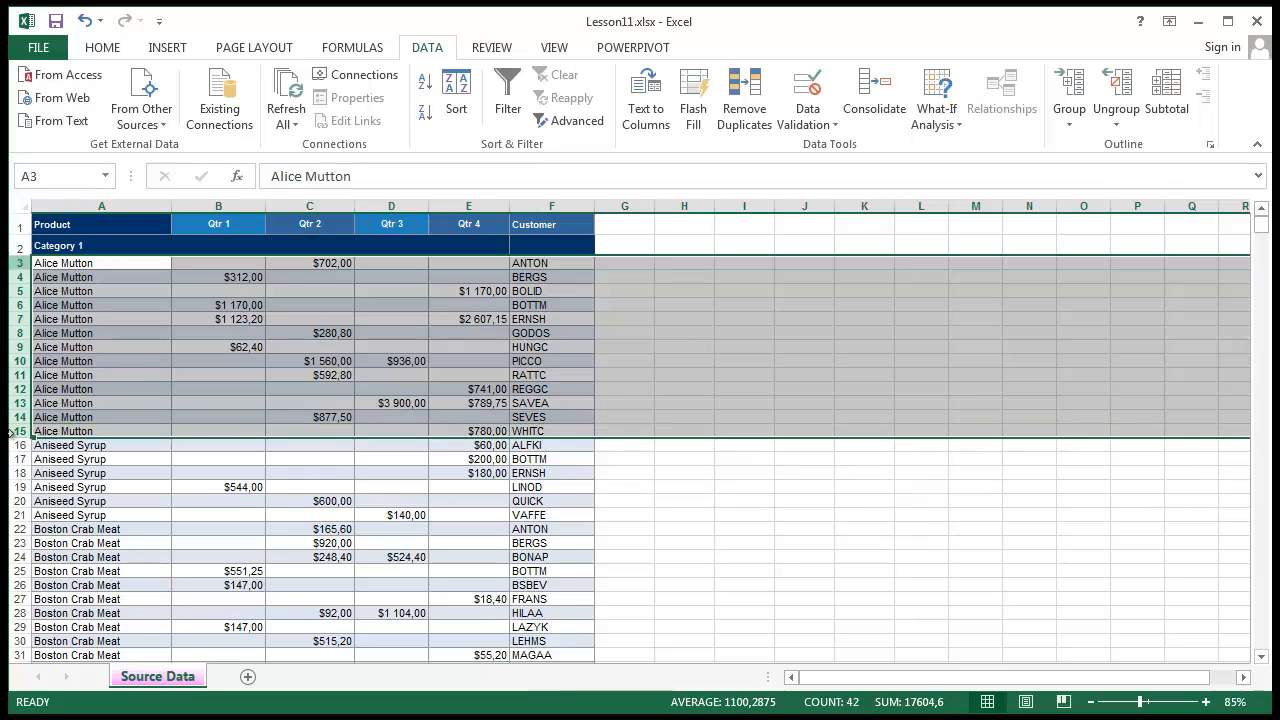
left_click(1069, 92)
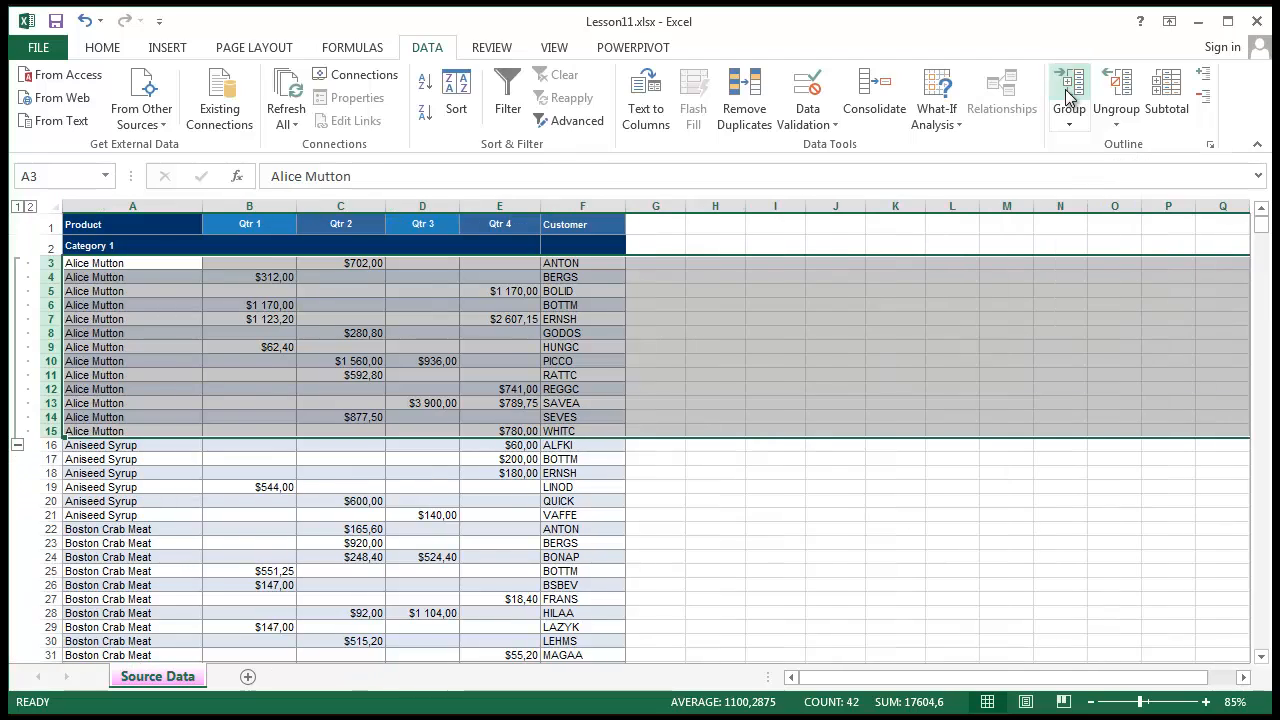
left_click(860, 417)
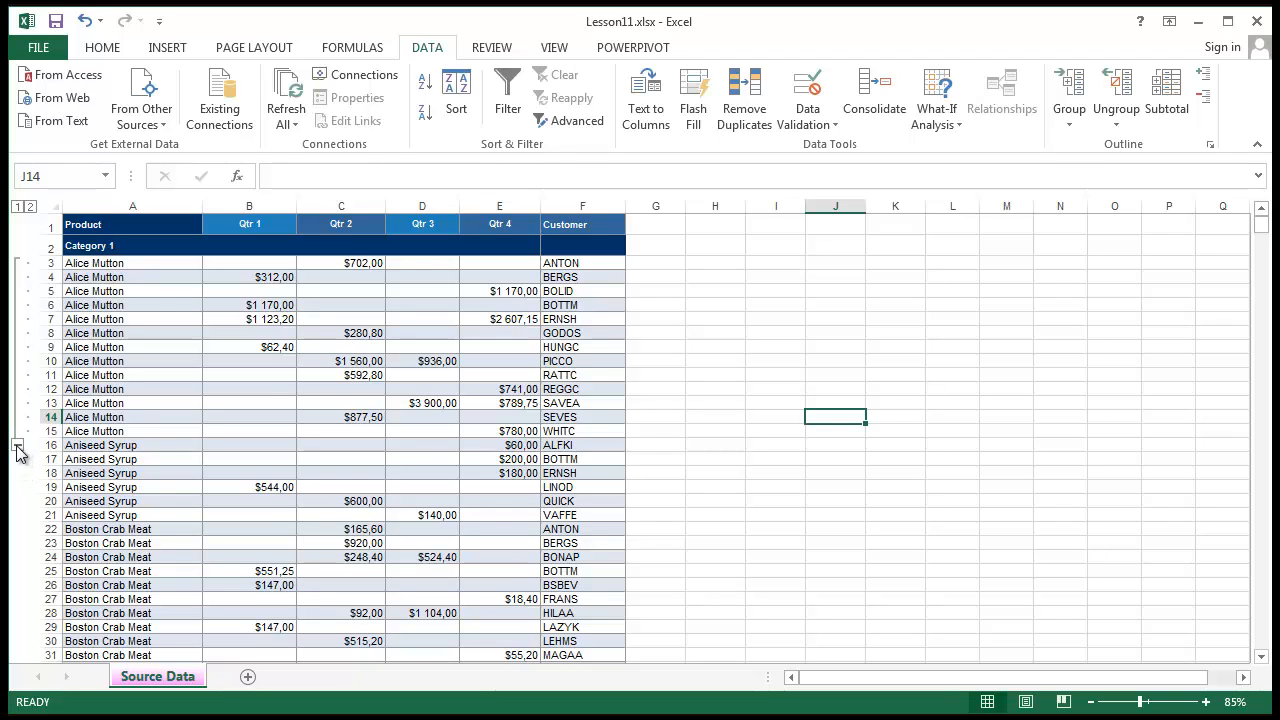
Collapse and expand the Alice Mutton row group repeatedly, and leave it collapsed
left_click(18, 446)
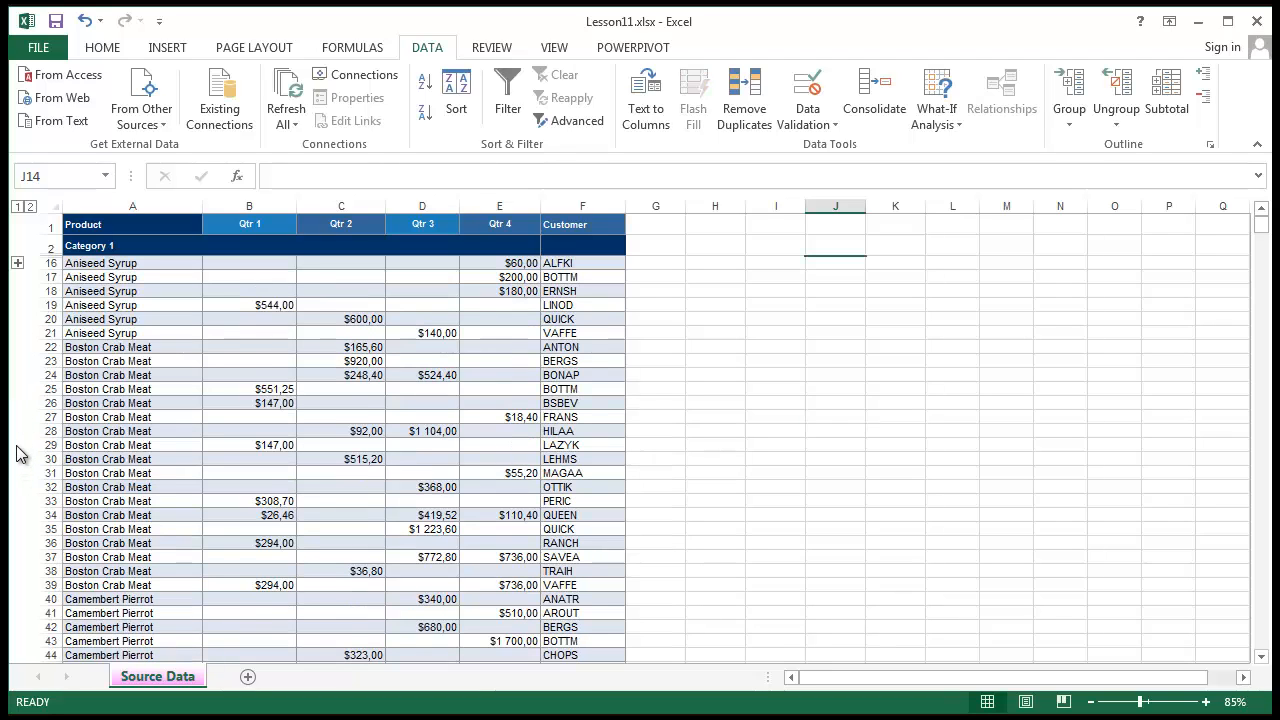
left_click(17, 264)
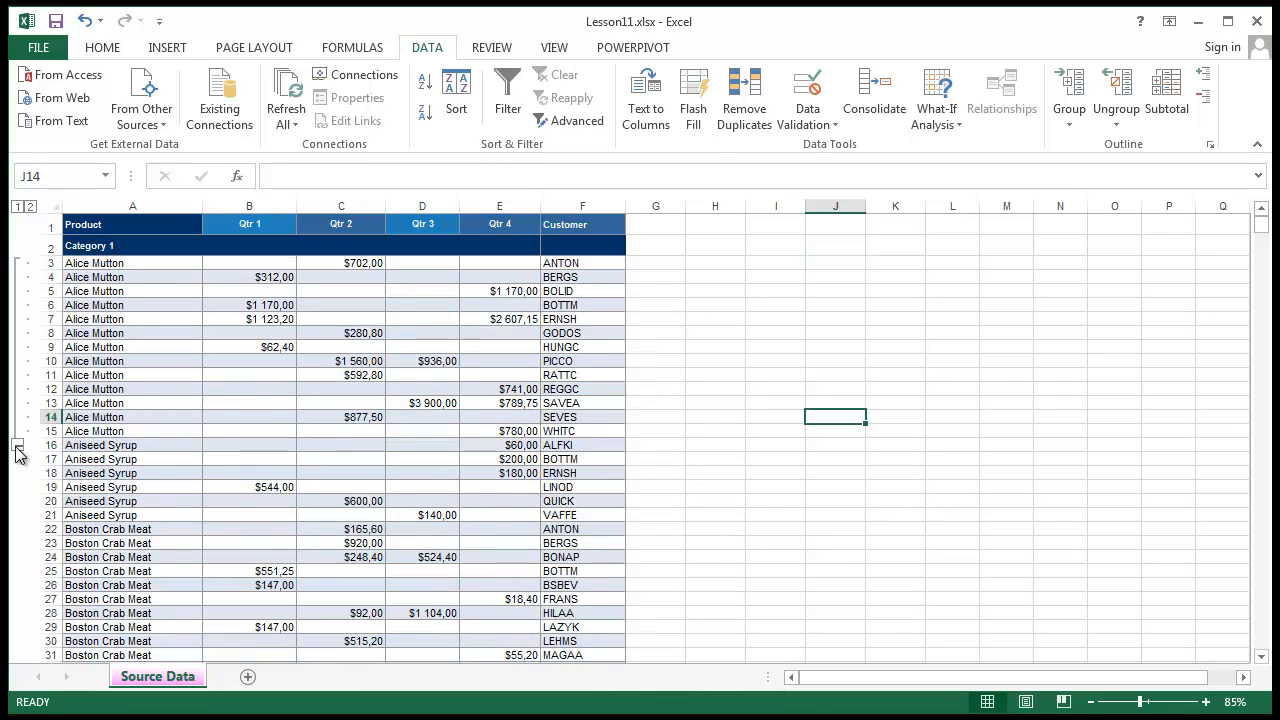
left_click(17, 445)
left_click(18, 264)
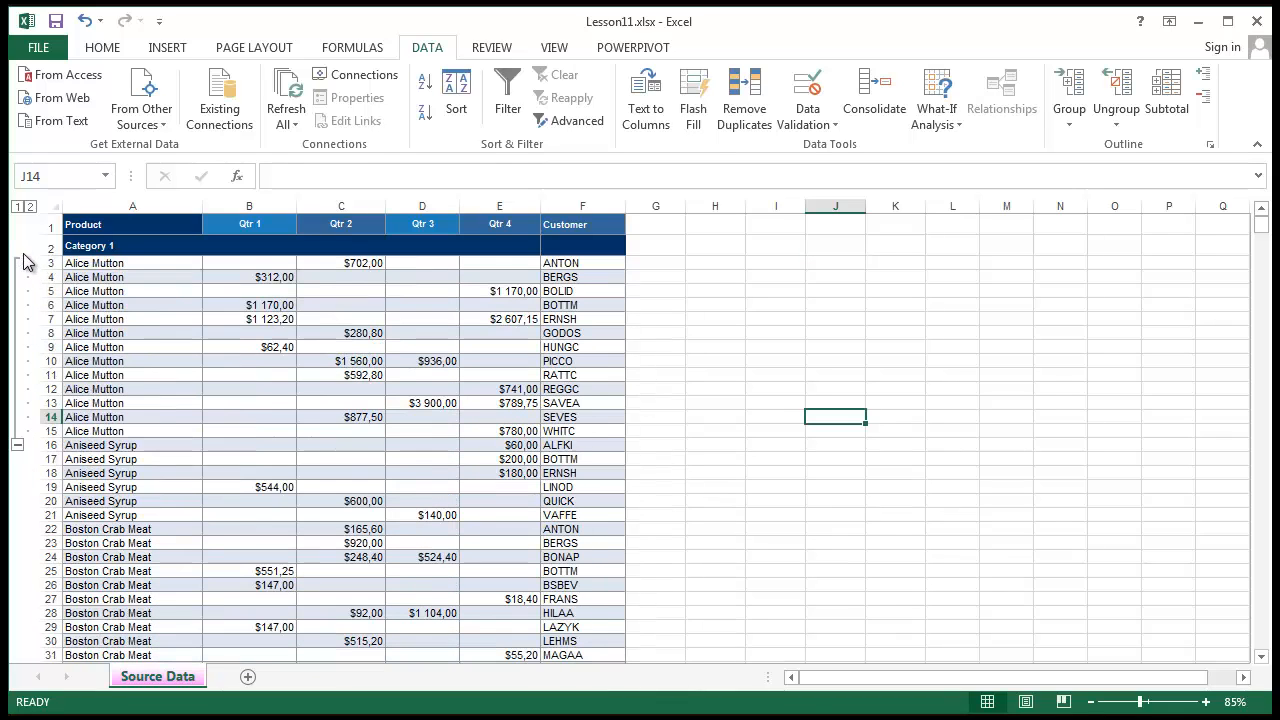
left_click(17, 445)
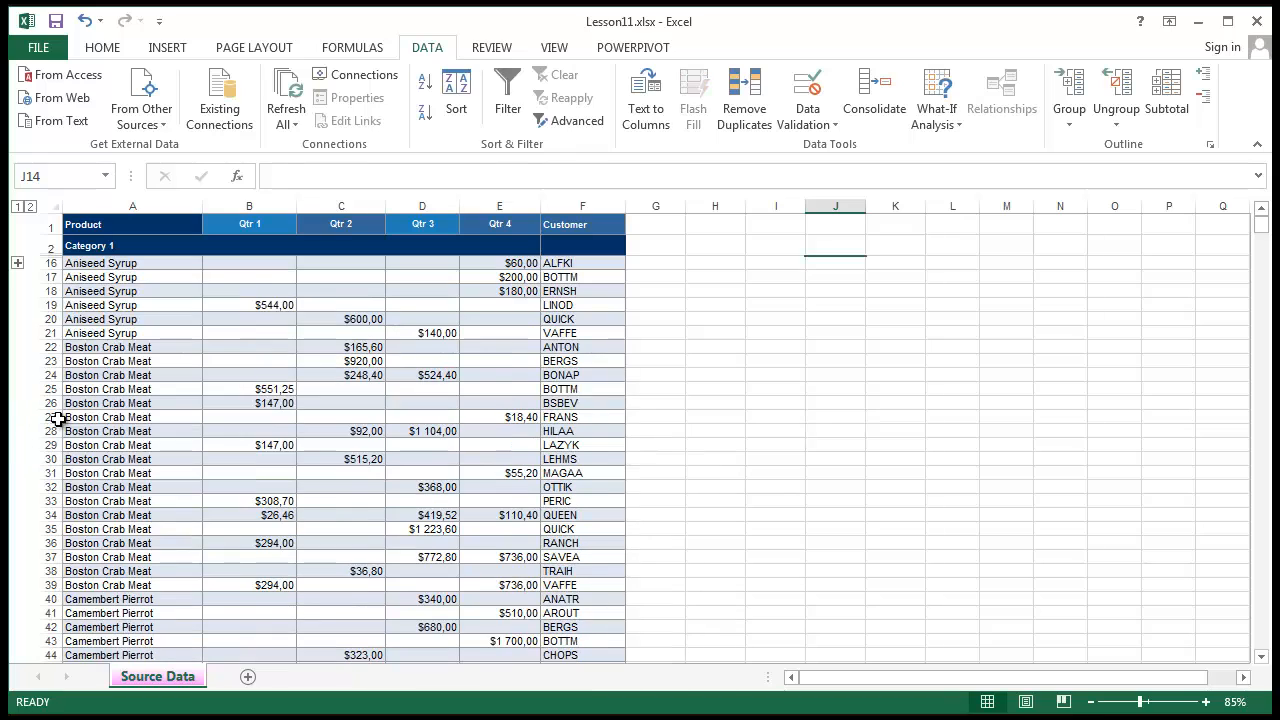
Expand the Alice Mutton group and try grouping the Aniseed Syrup rows, 16 to 21, right below it
left_click(18, 264)
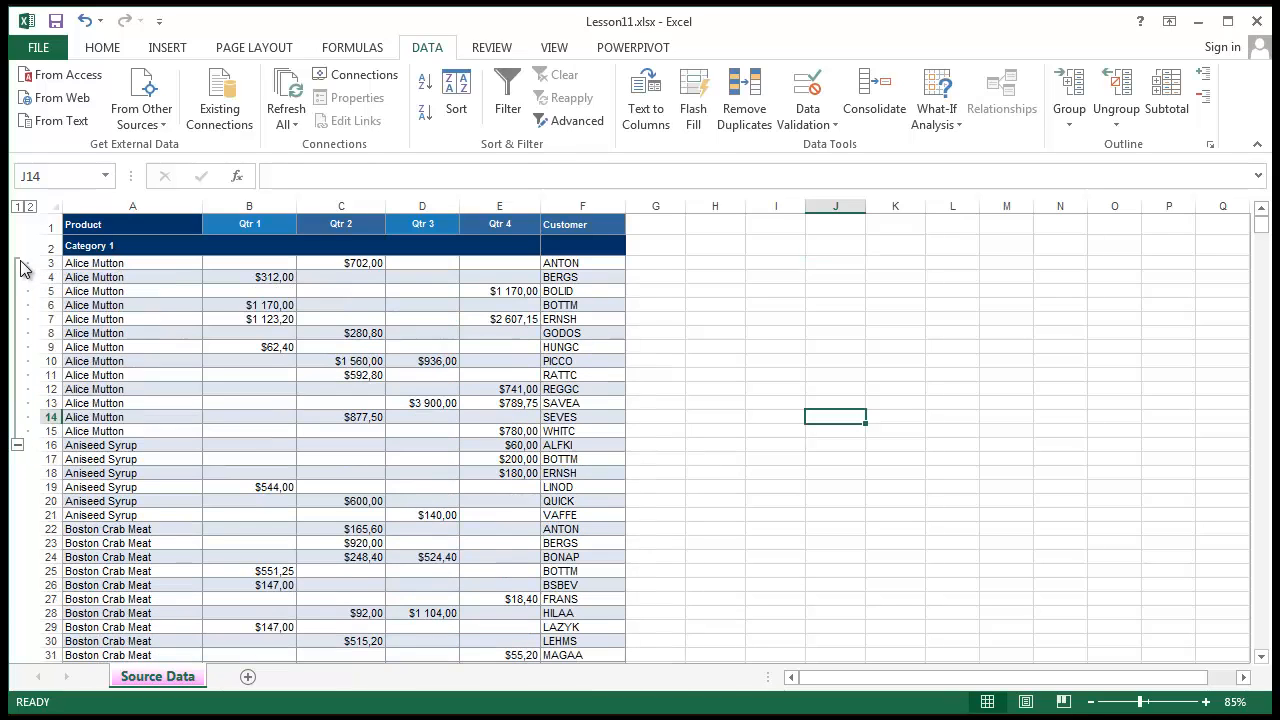
left_click(216, 378)
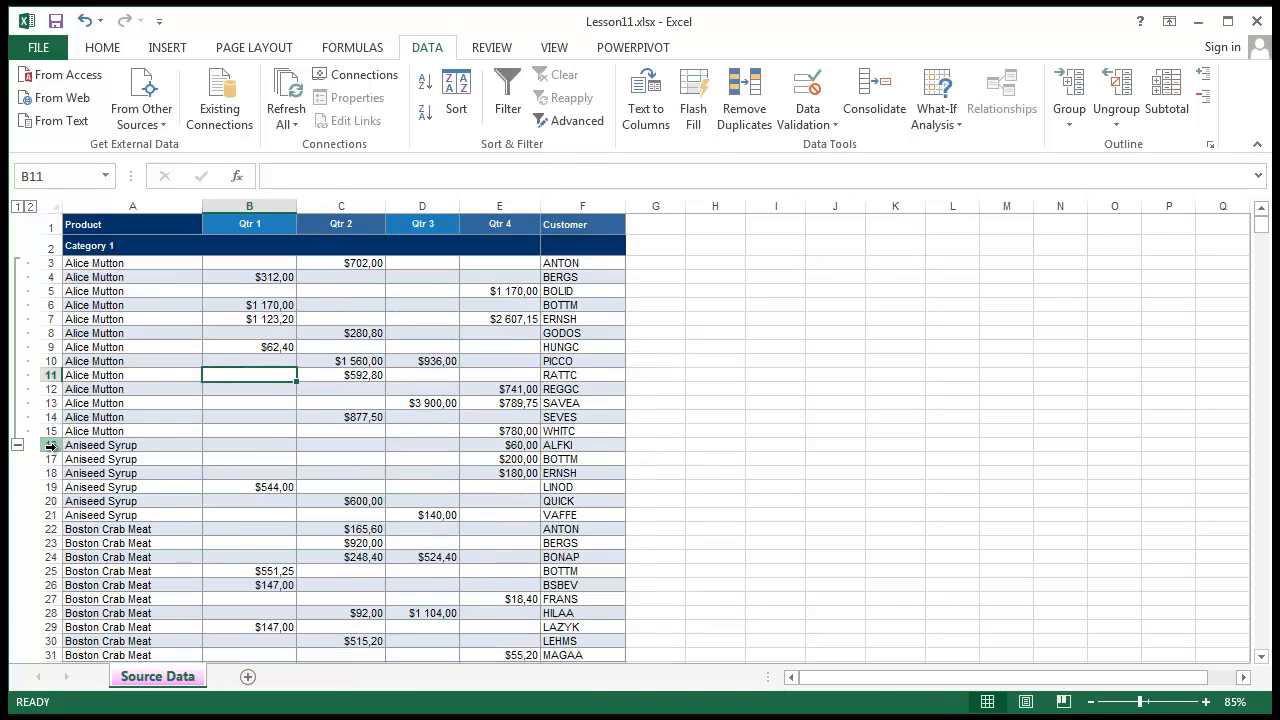
left_click_drag(50, 445, 50, 515)
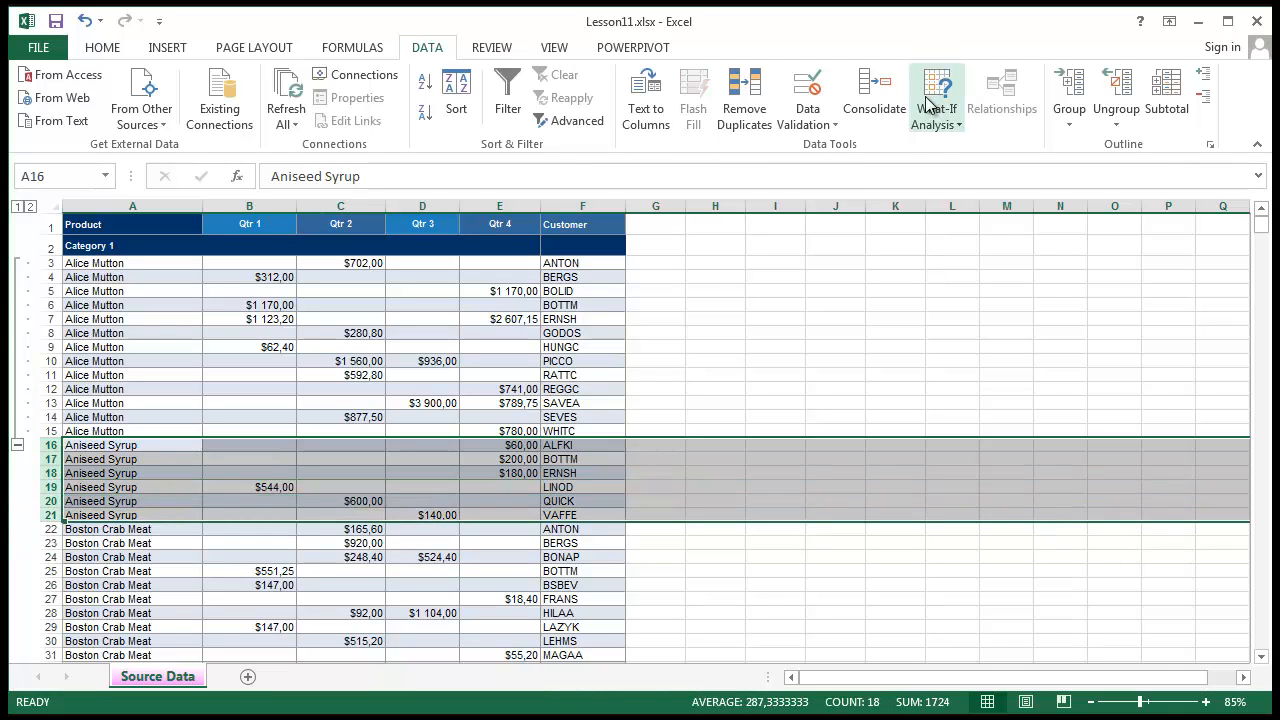
left_click(1069, 85)
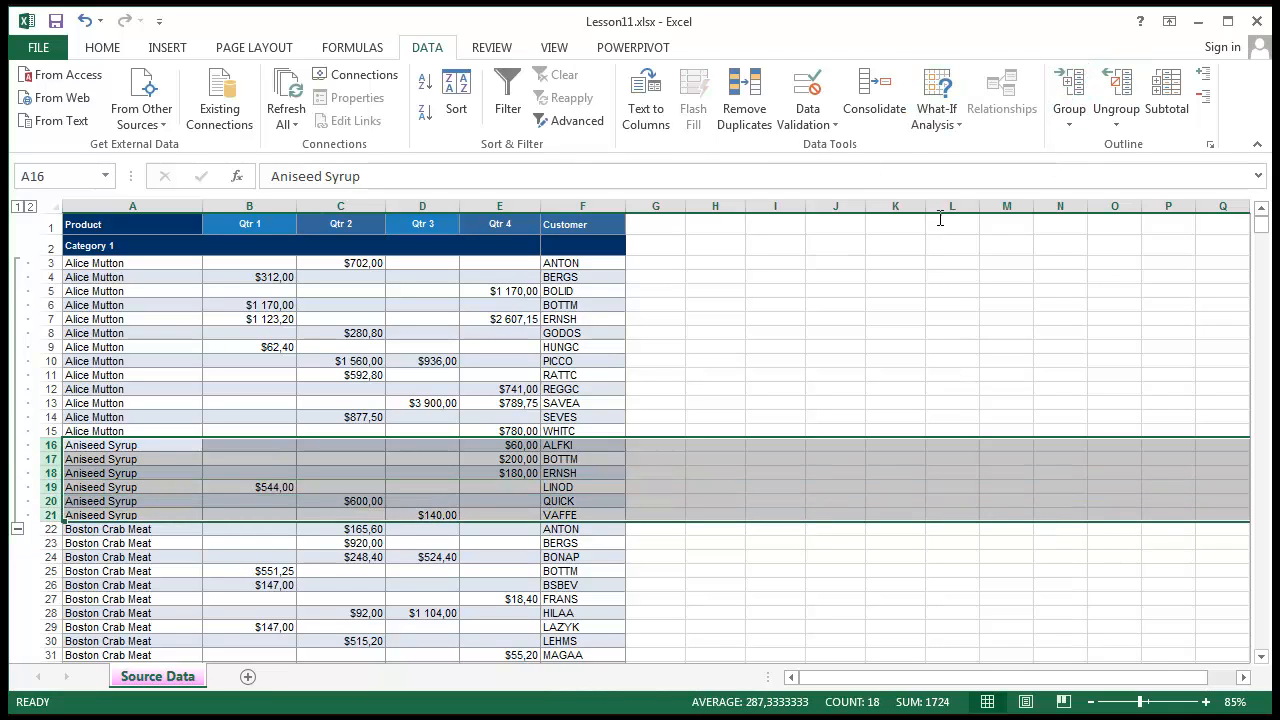
left_click(1100, 137)
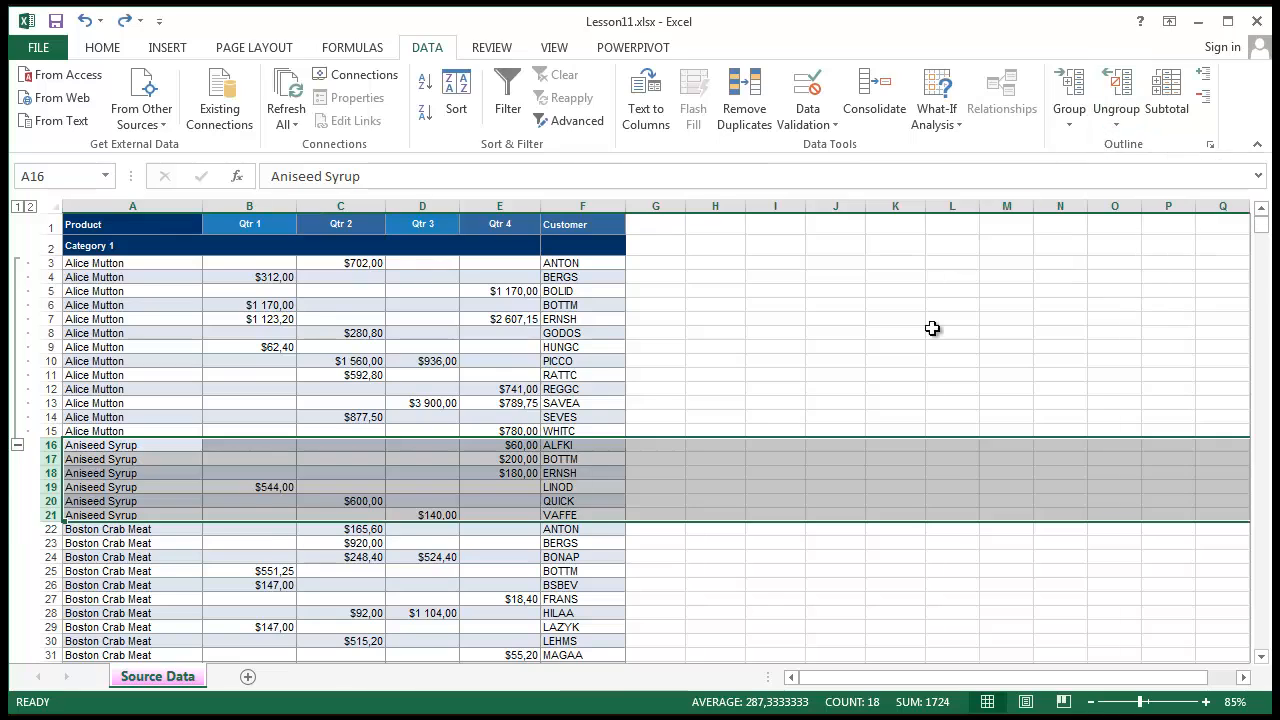
Group Aniseed Syrup rows 17 to 21 into their own outline group, leaving row 16 outside
left_click(952, 333)
left_click_drag(37, 459, 40, 515)
left_click(1070, 97)
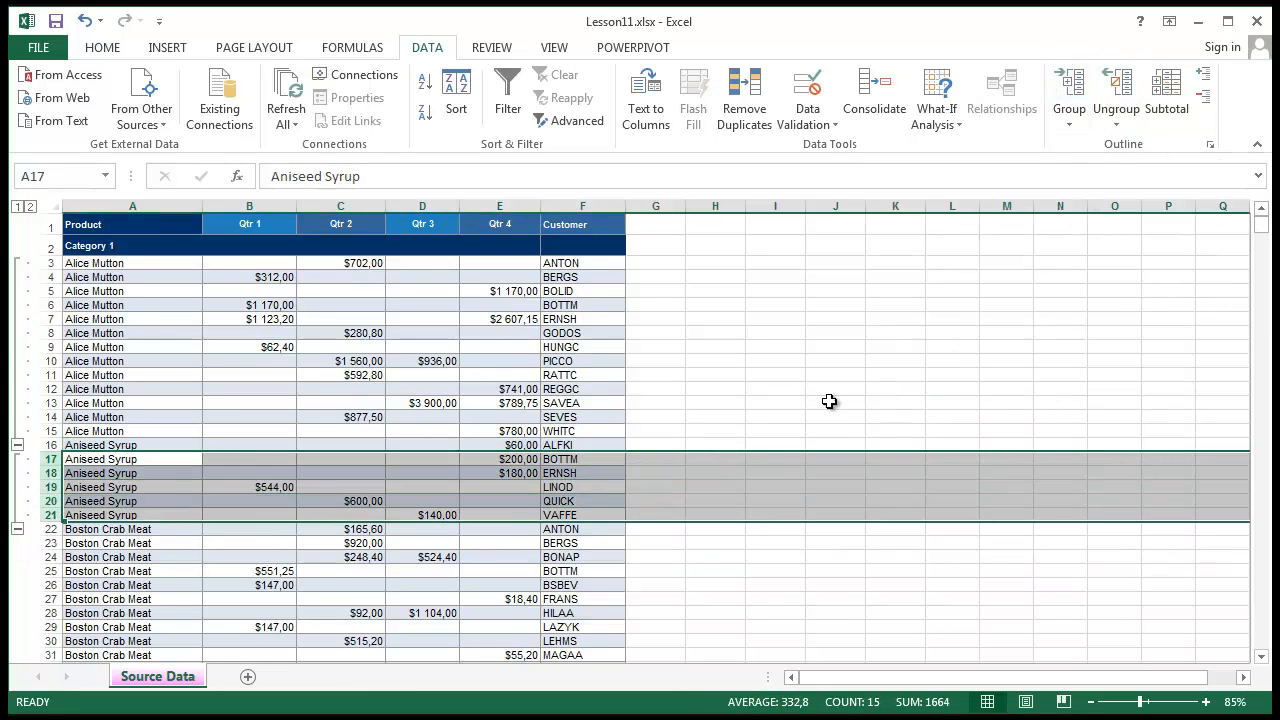
Collapse and expand the Aniseed Syrup group and the Alice Mutton group in turn, leaving both expanded
left_click(835, 416)
left_click(17, 530)
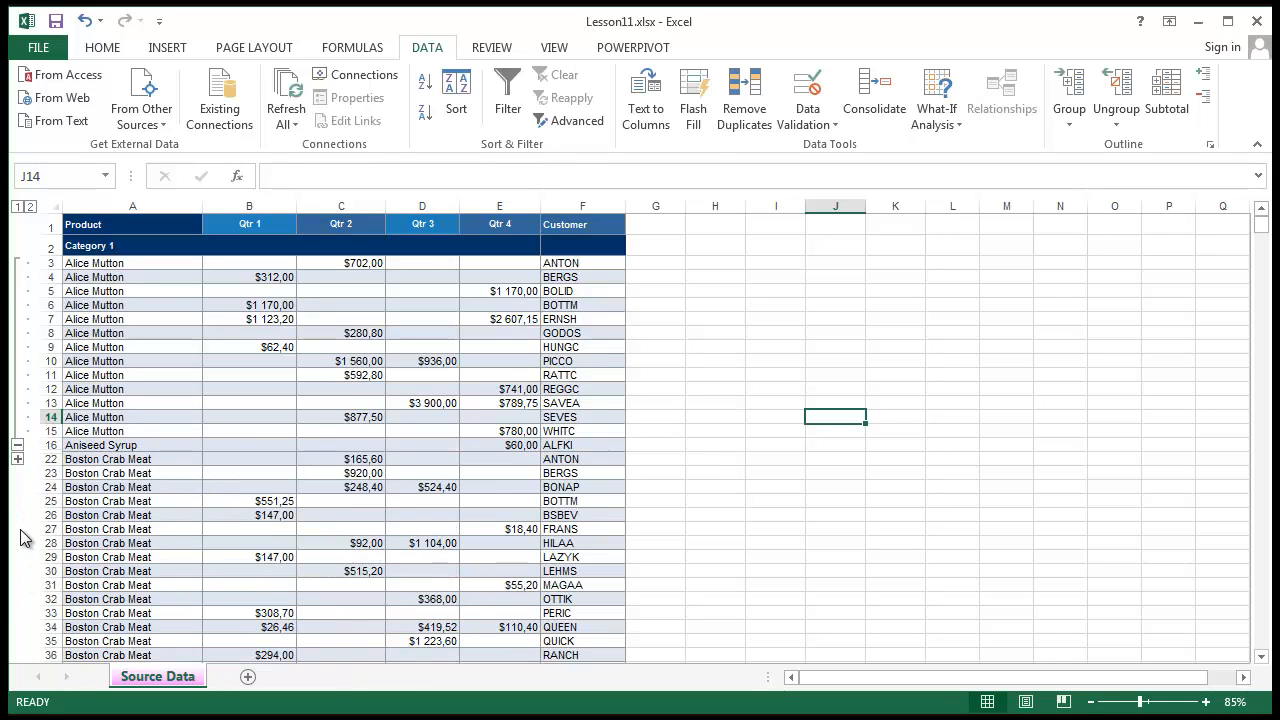
left_click(18, 459)
left_click(18, 446)
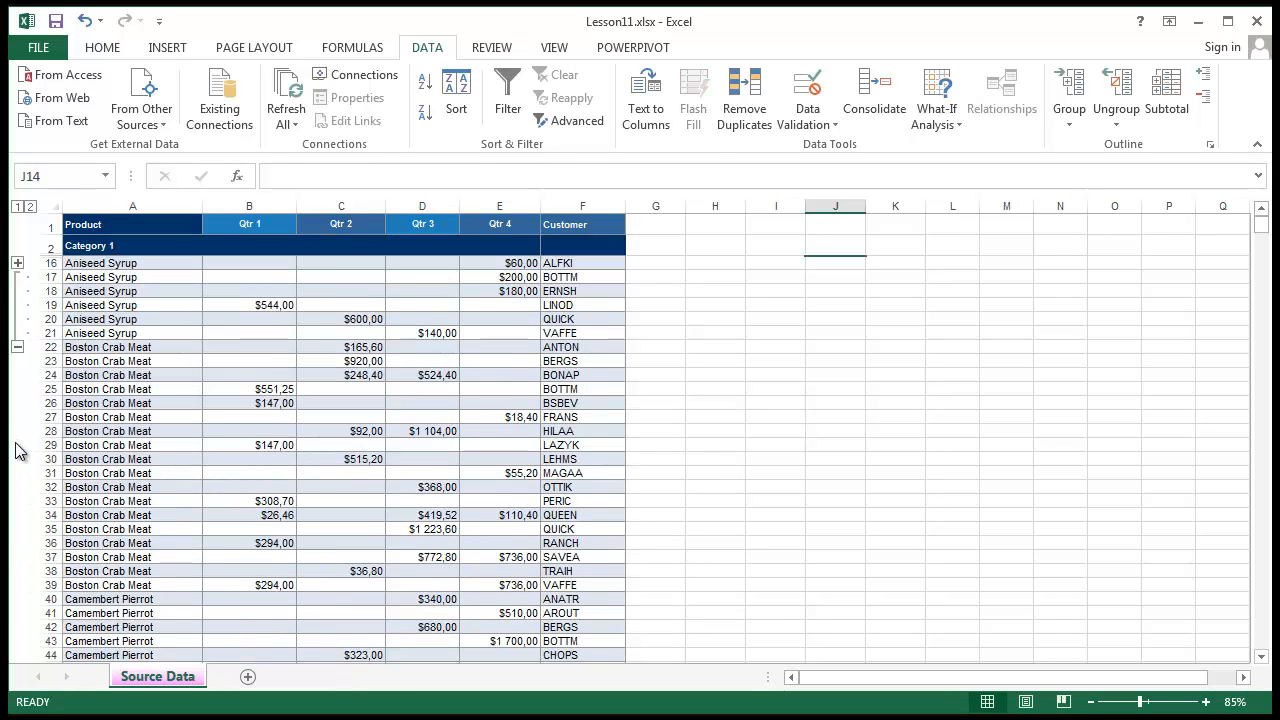
left_click(17, 263)
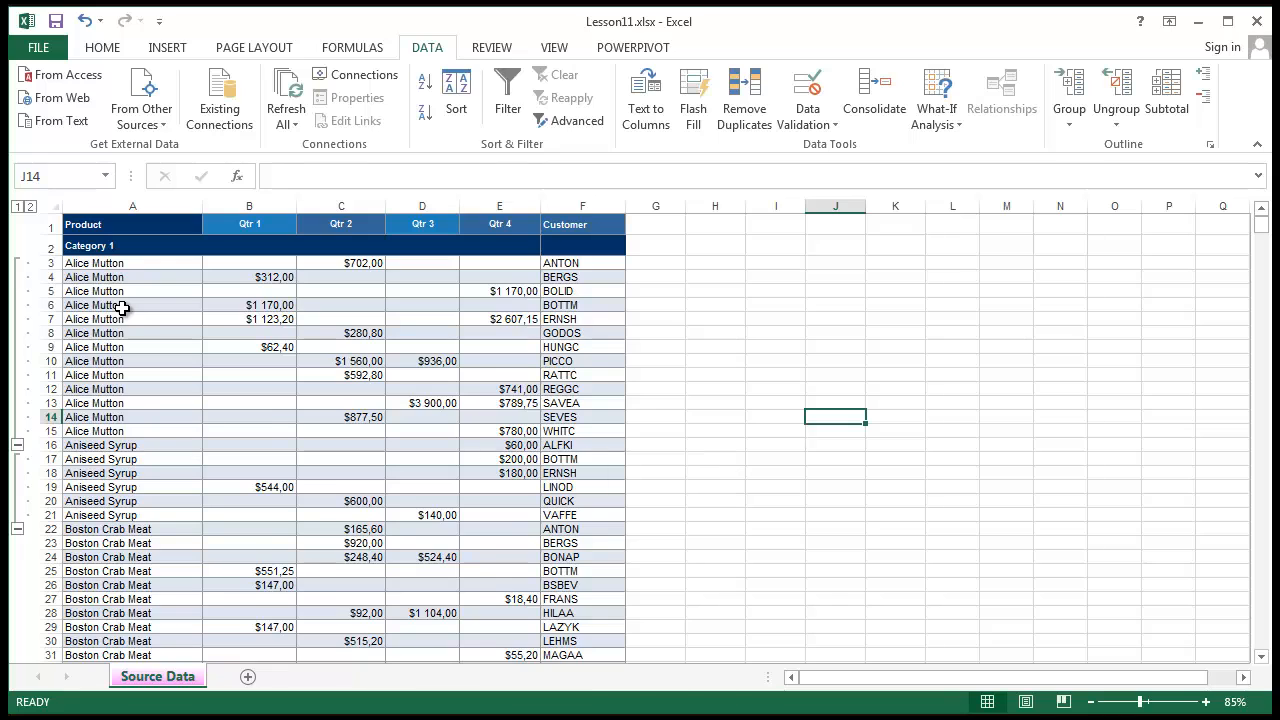
Undo the Aniseed Syrup and Alice Mutton row groupings, keeping the Category 1 rows unhidden
key("ctrl+z")
key("ctrl+z")
key("ctrl+z")
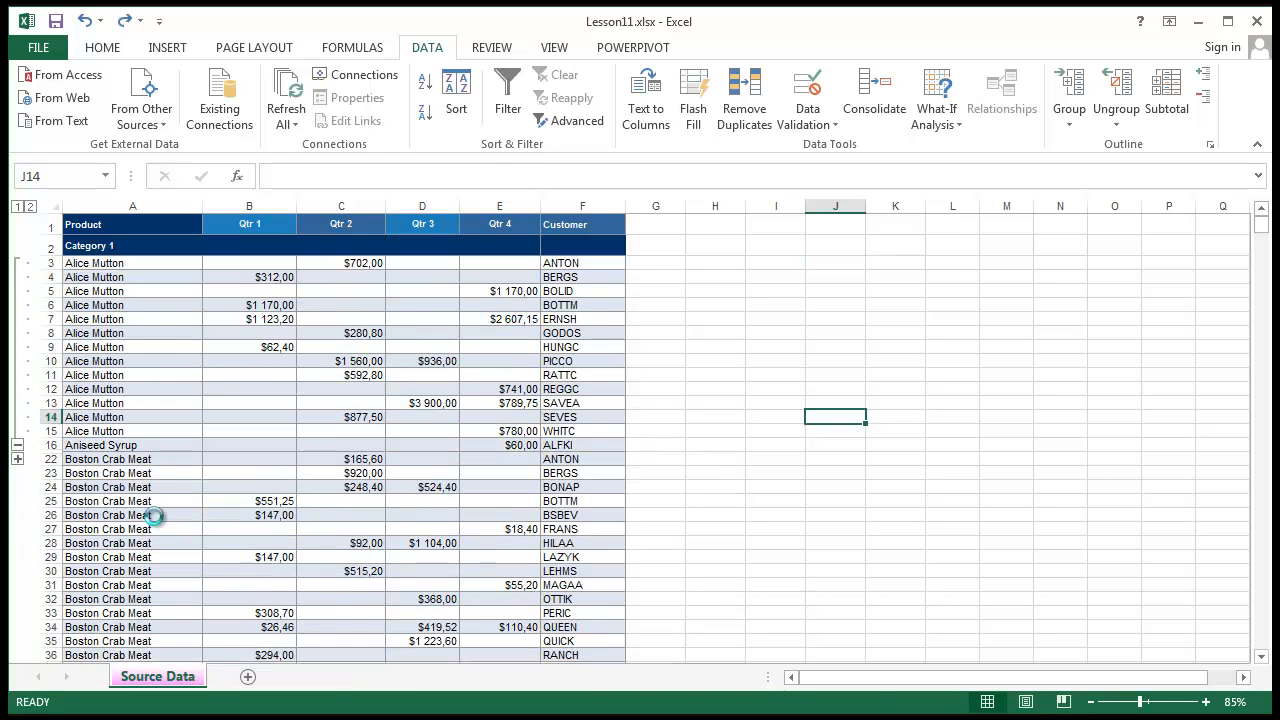
key("ctrl+y")
key("ctrl+y")
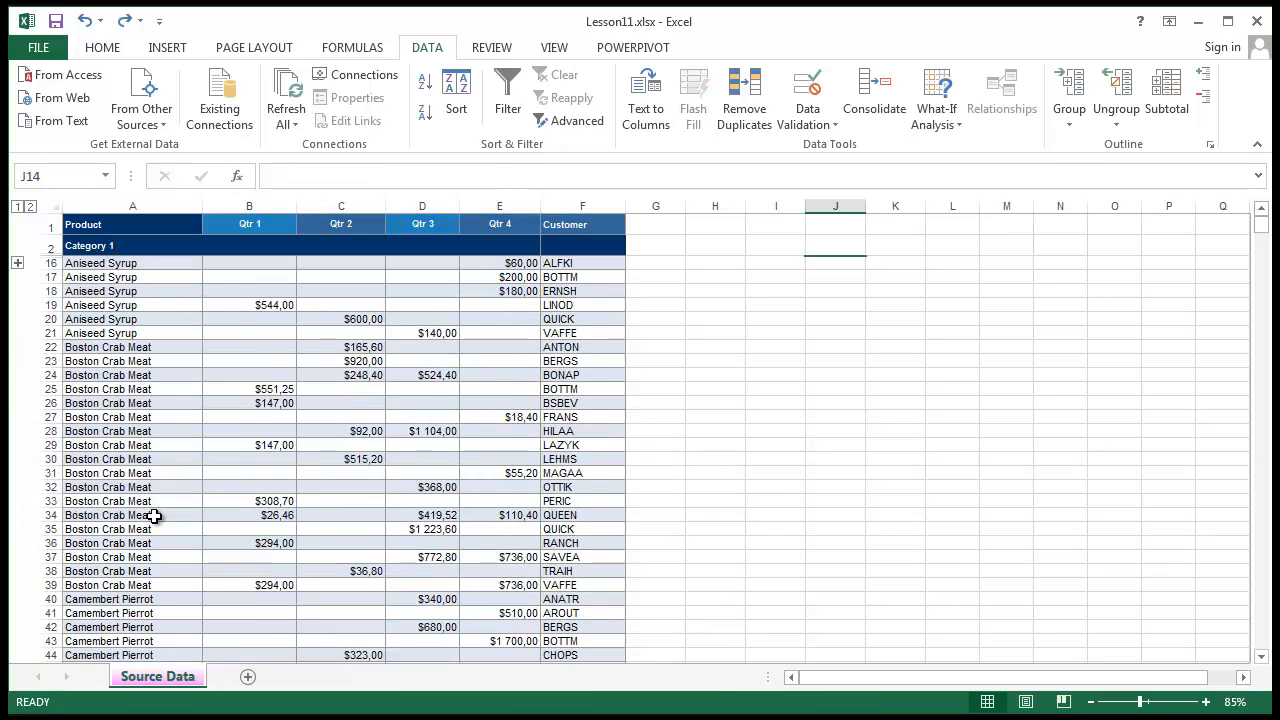
key("ctrl+z")
key("ctrl+y")
key("ctrl+z")
key("ctrl+y")
key("ctrl+z")
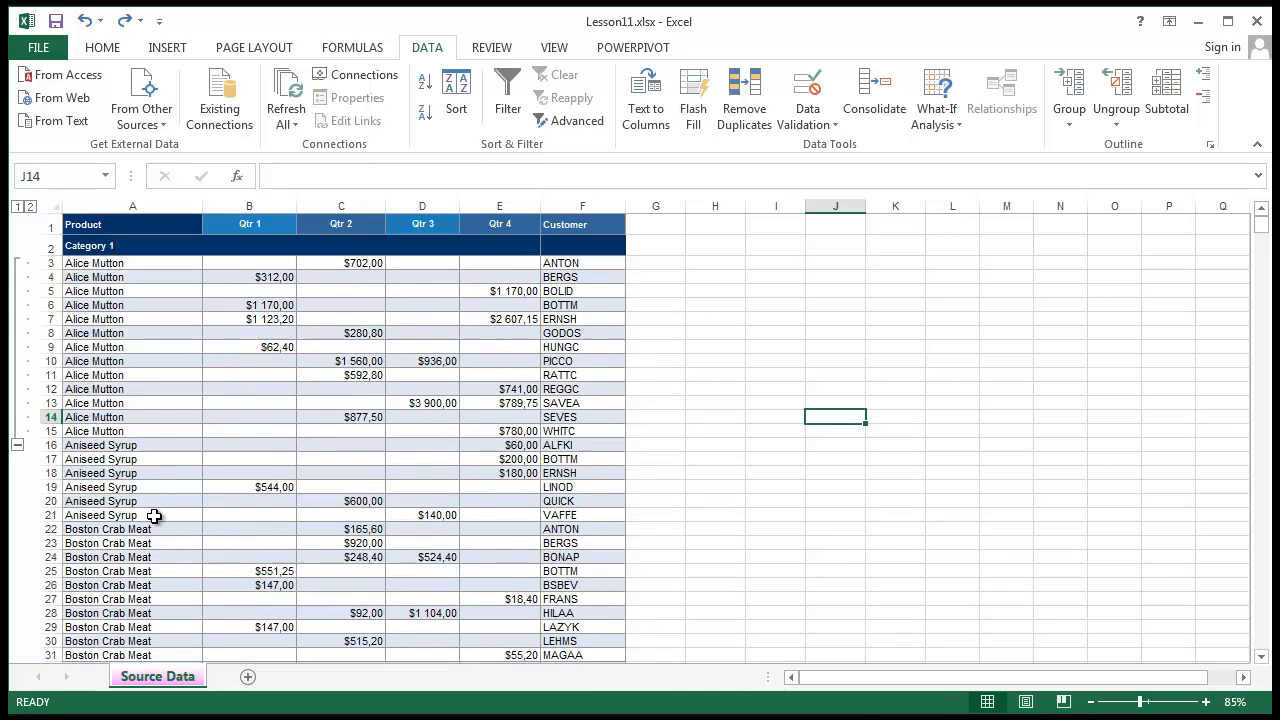
key("ctrl+z")
key("ctrl+z")
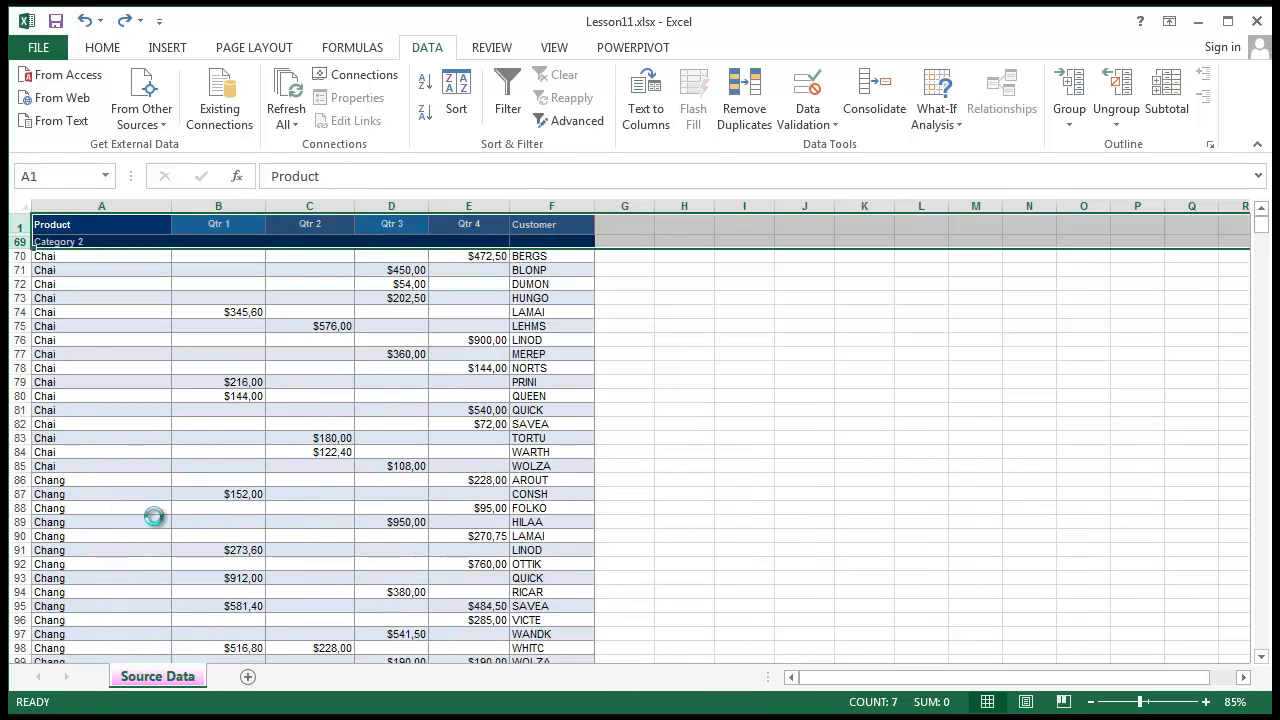
key("ctrl+z")
left_click(260, 473)
left_click(921, 418)
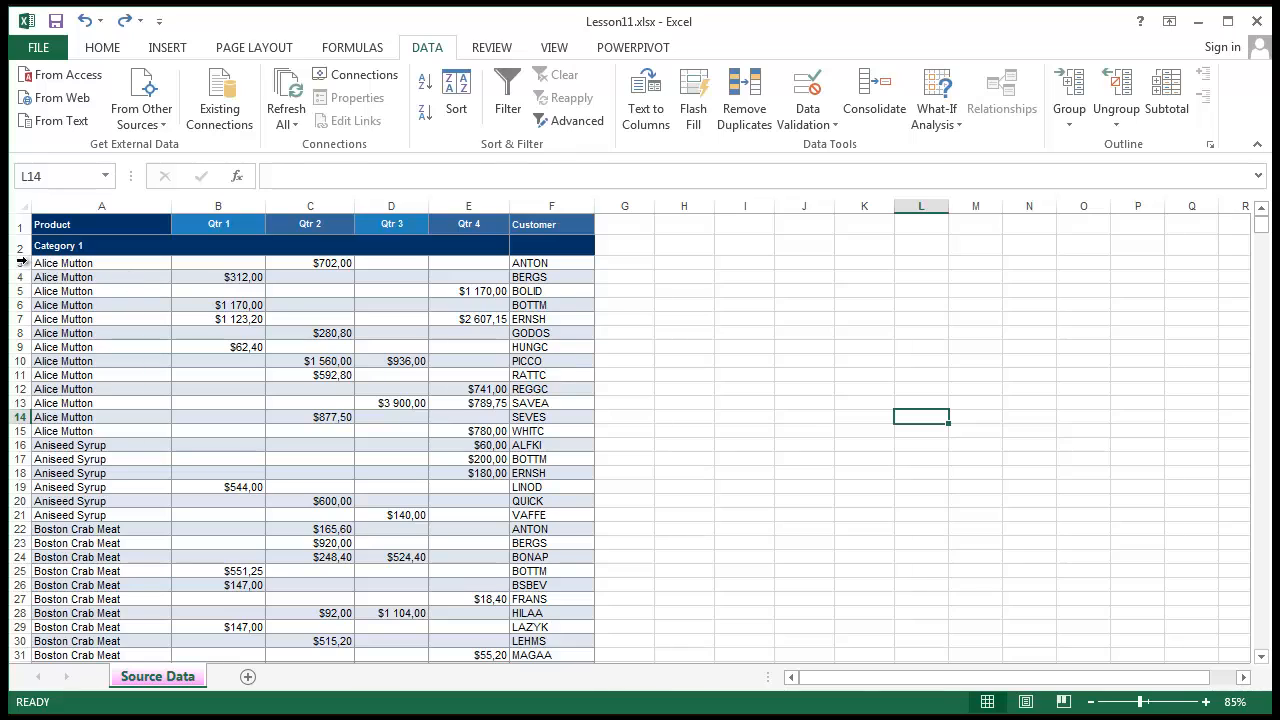
Group rows 2 to 15, the Category 1 heading together with the Alice Mutton rows, into one outline group
left_click_drag(14, 262, 44, 430)
left_click(1068, 115)
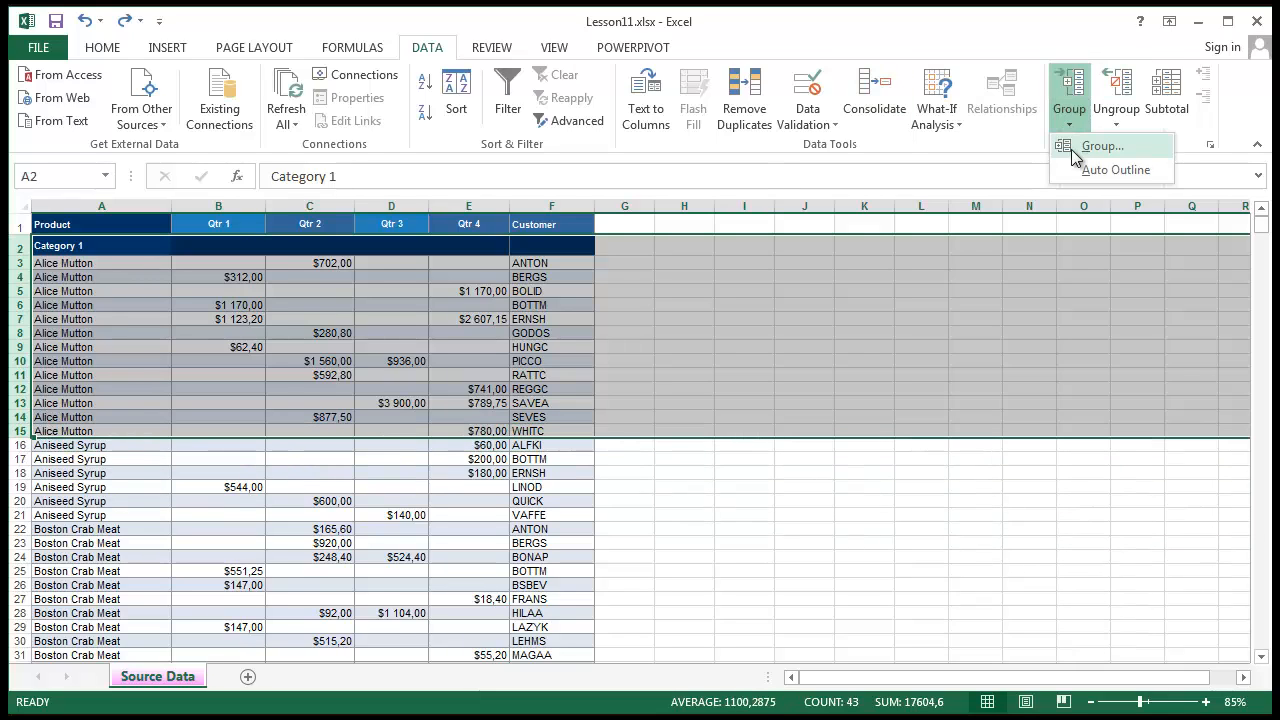
left_click(1072, 148)
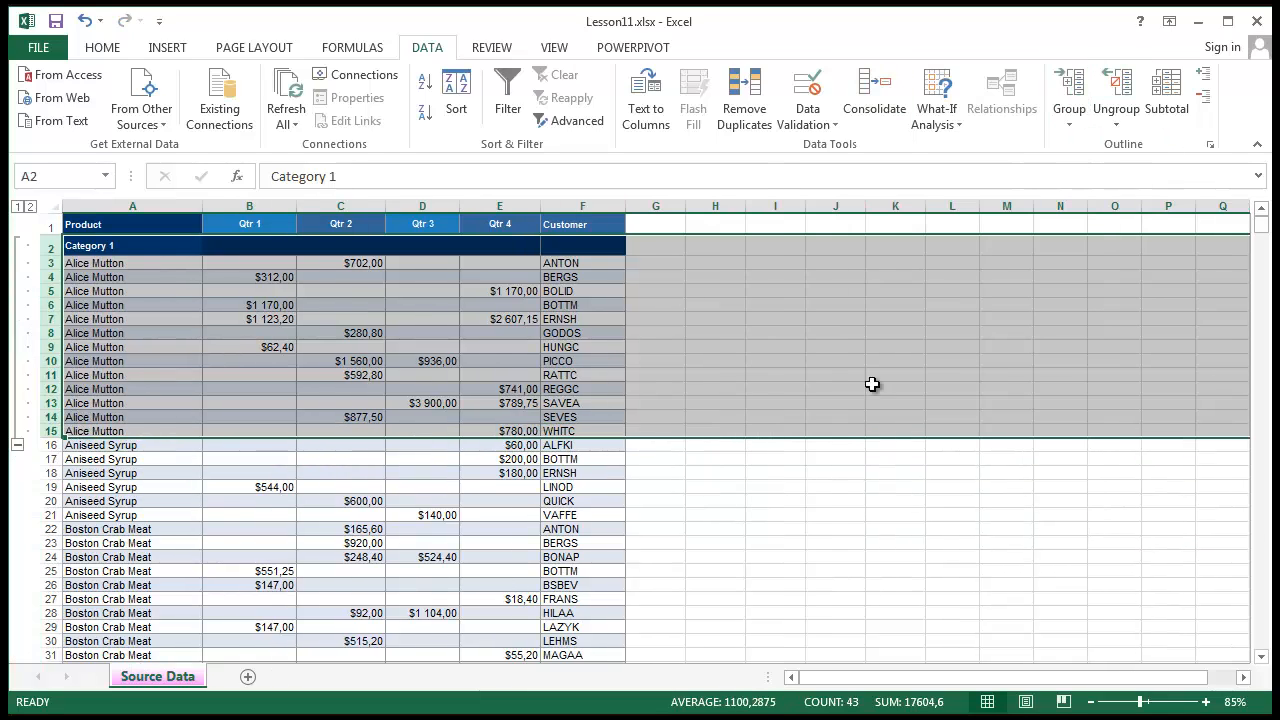
Collapse the group of rows 2 to 15, select Aniseed Syrup rows 16 to 21, and expand the group again
left_click(17, 444)
left_click(126, 340)
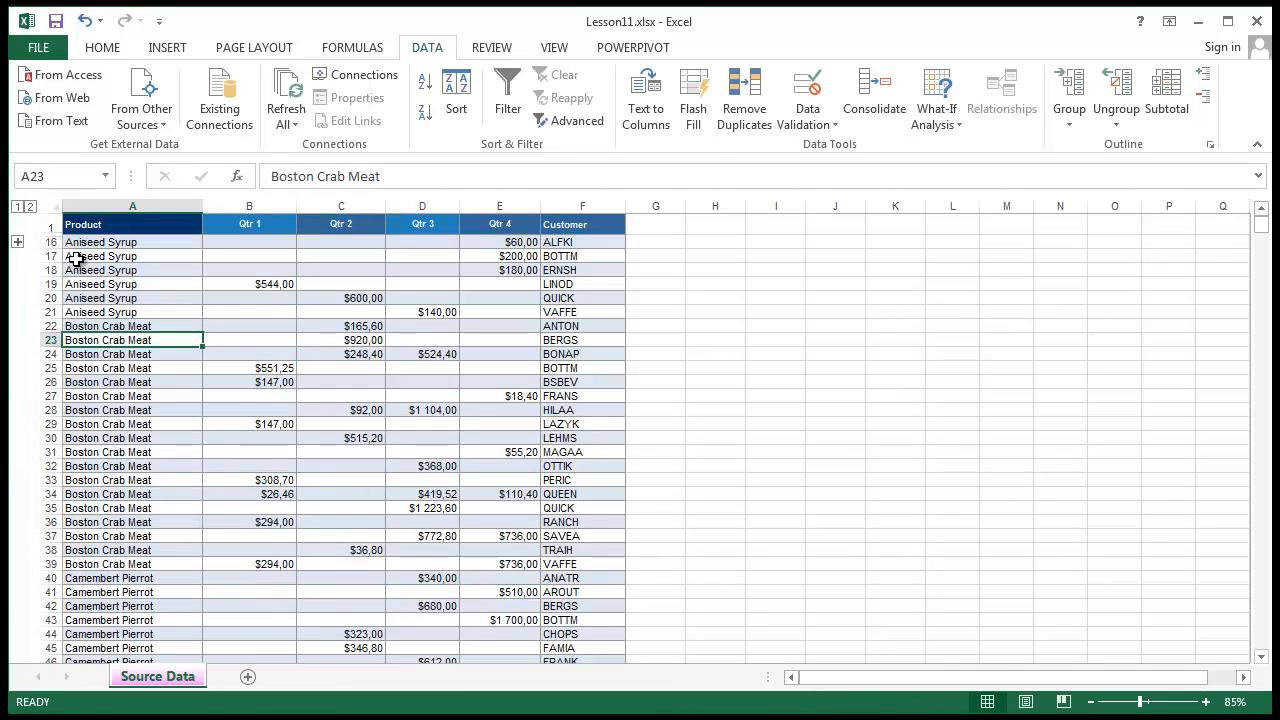
left_click(72, 242)
left_click(50, 244)
left_click_drag(50, 244, 50, 316)
left_click(17, 242)
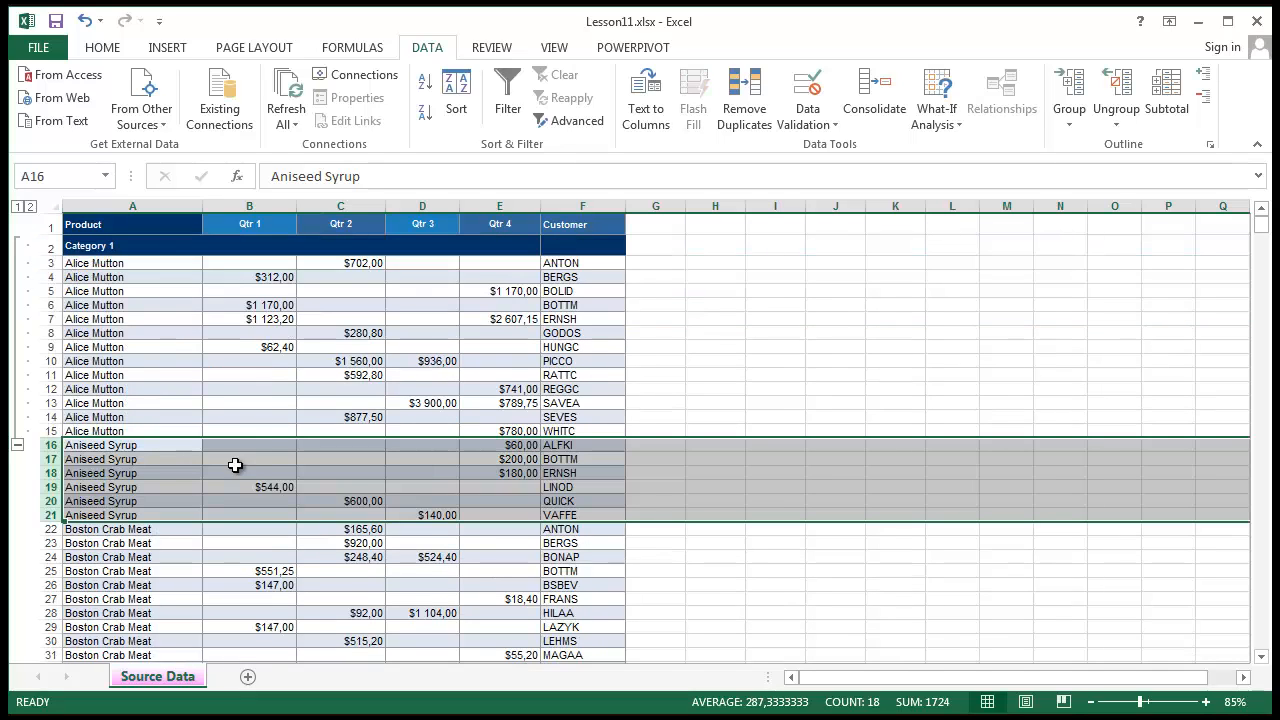
Check the boundary between rows 15 and 16, and remove the grouping of rows 2 to 15
left_click(78, 446)
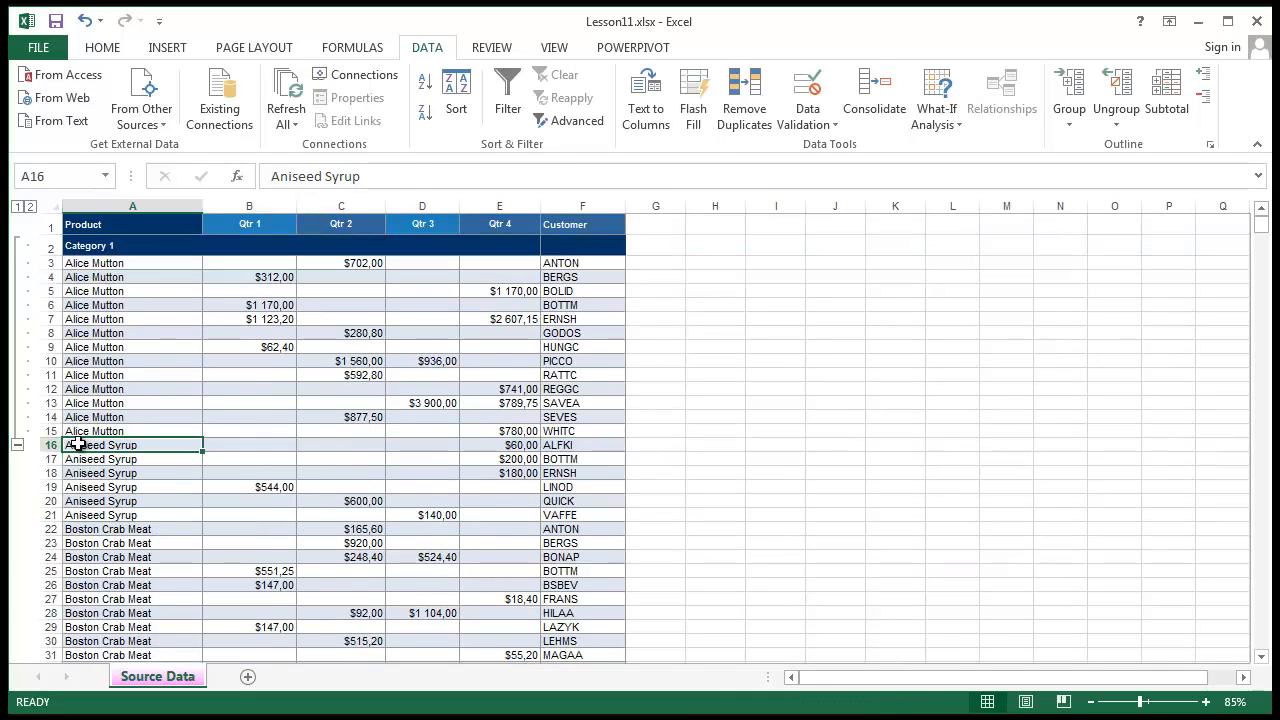
left_click_drag(77, 432, 598, 432)
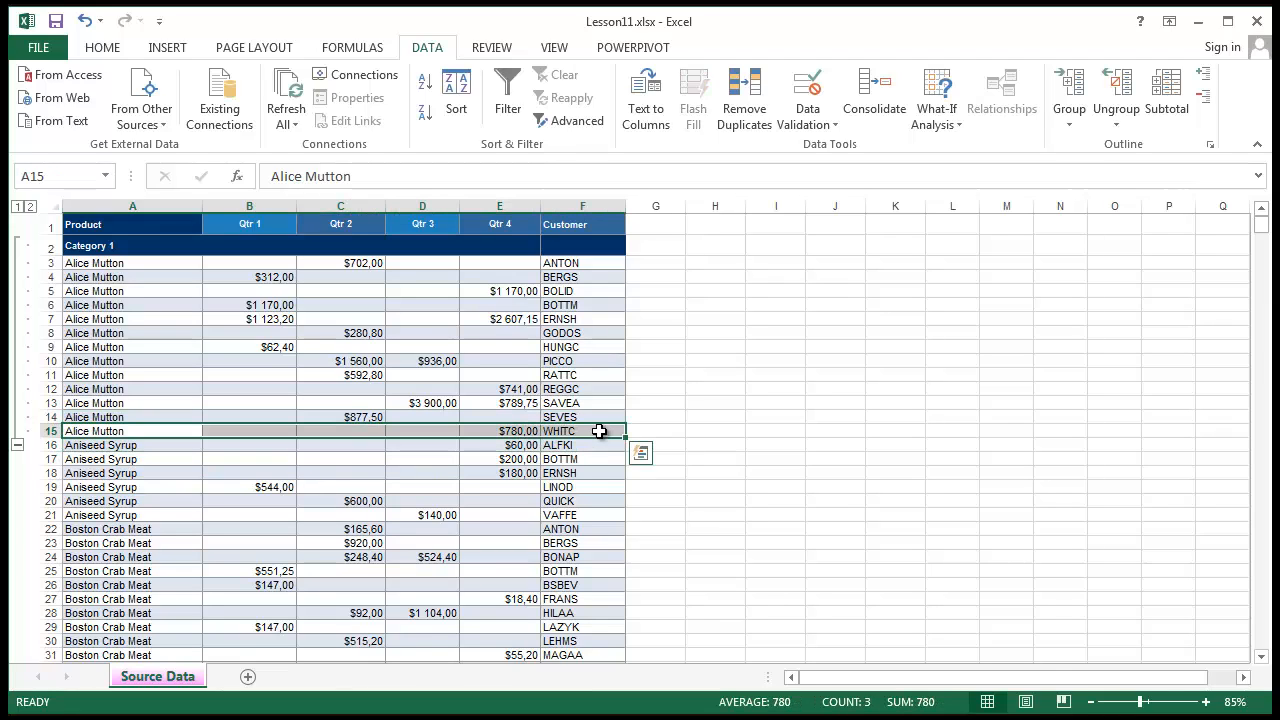
left_click(94, 446)
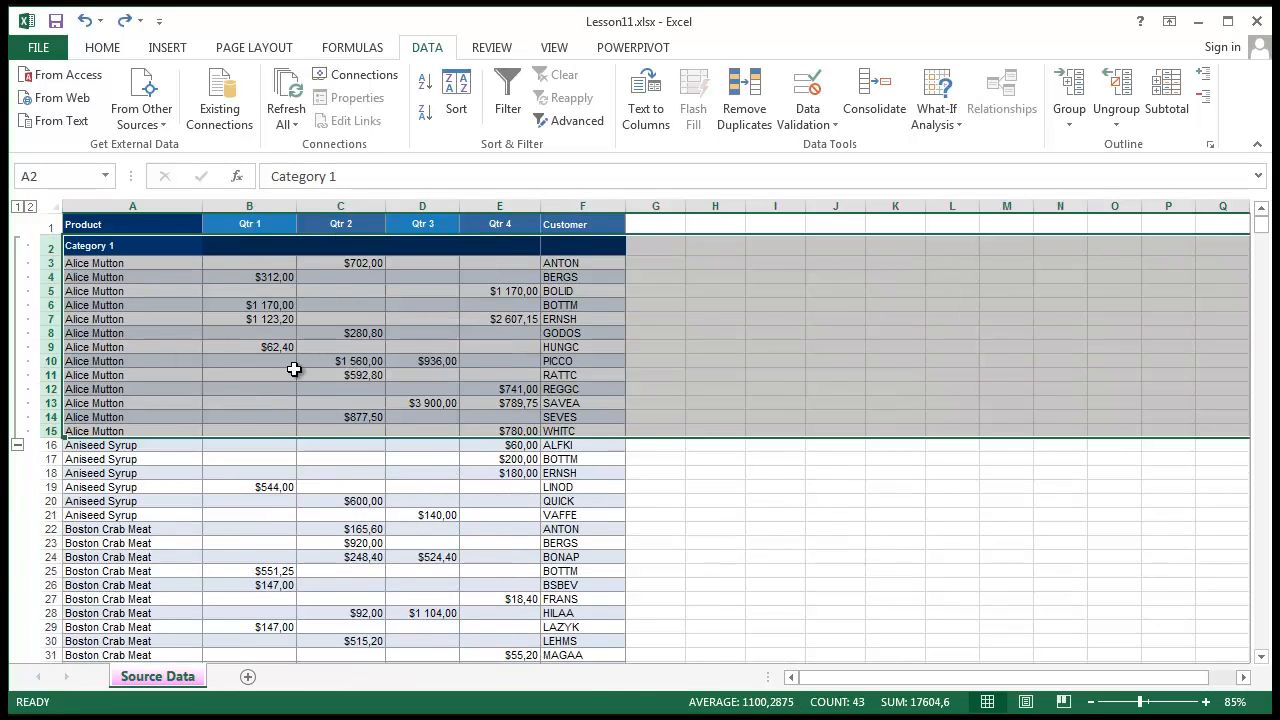
key("shift+alt+Left")
left_click(194, 428)
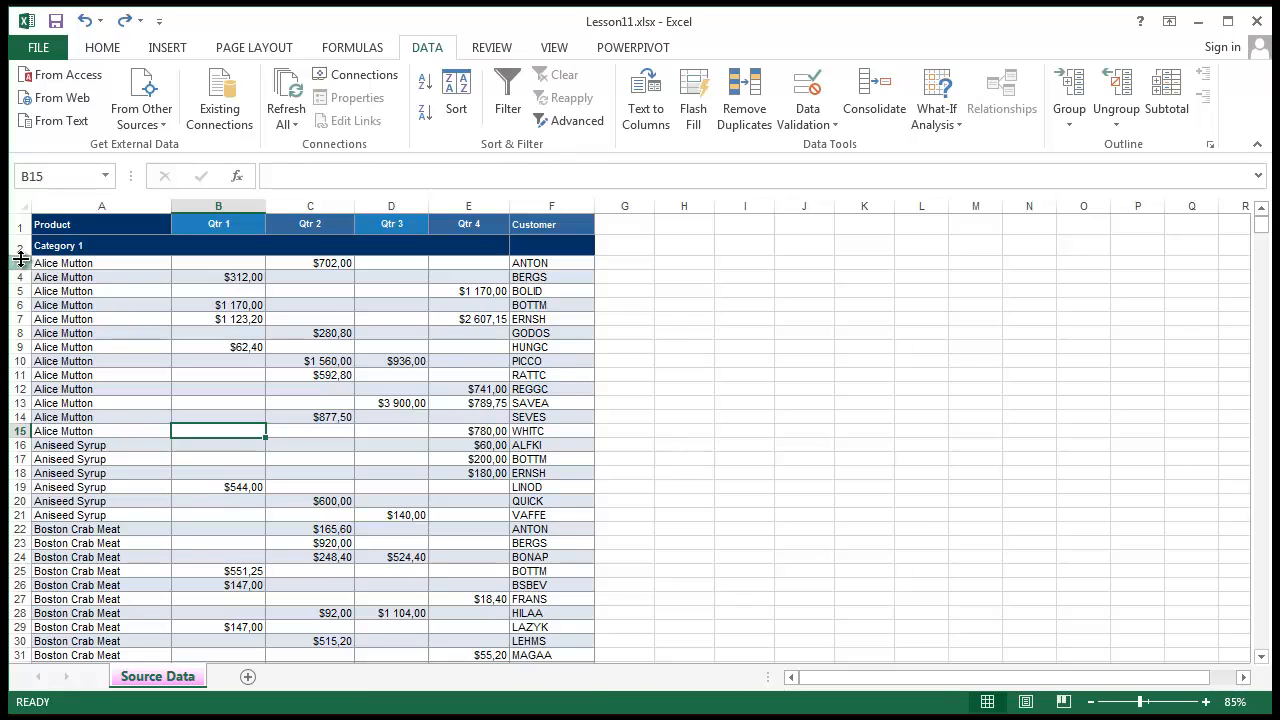
Group Alice Mutton rows 3 to 14, leaving the last Alice Mutton row, 15, outside the group
left_click_drag(14, 262, 17, 418)
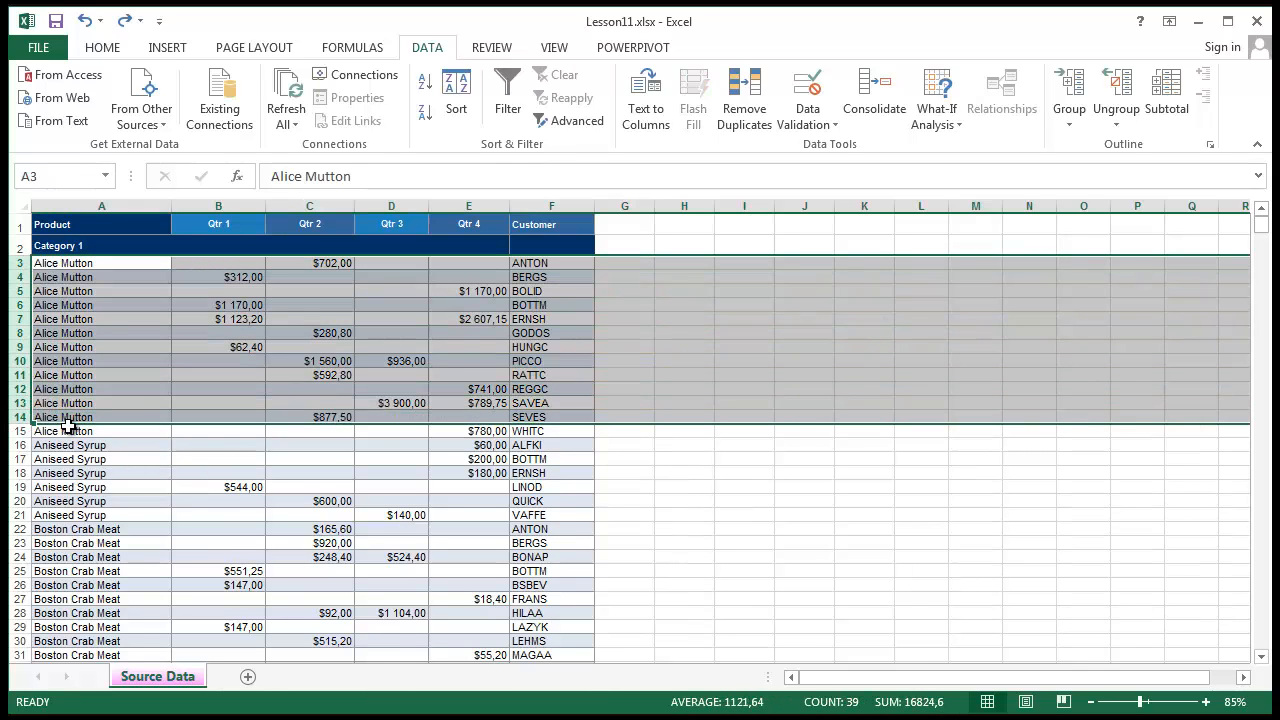
left_click(1070, 95)
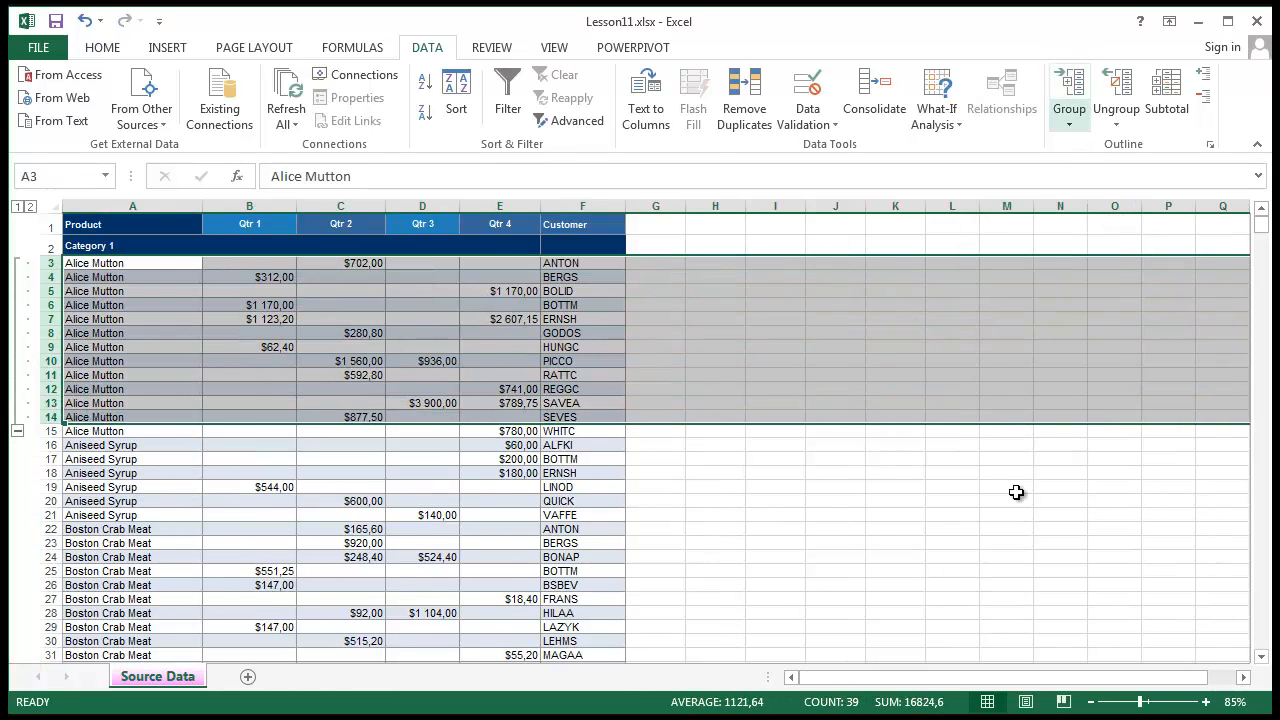
left_click(1006, 492)
Collapse and expand the Alice Mutton group around its remaining row 15, and leave it collapsed
left_click(18, 431)
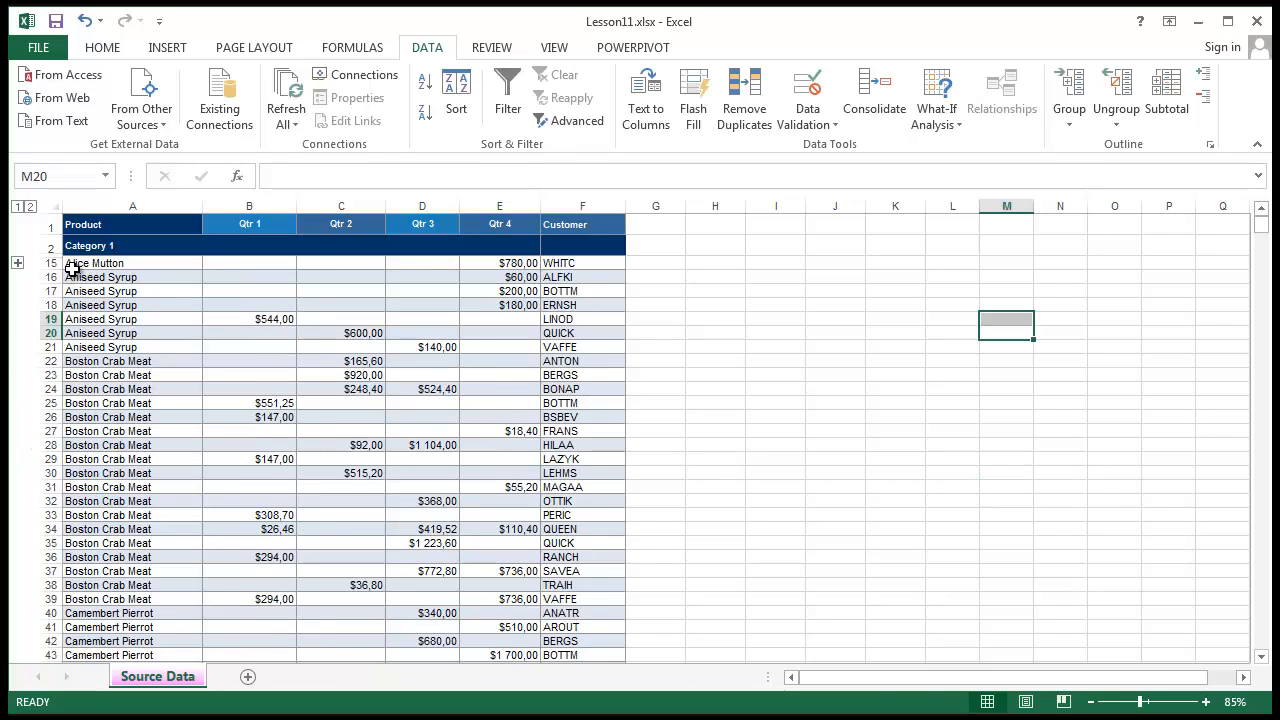
left_click_drag(72, 268, 608, 264)
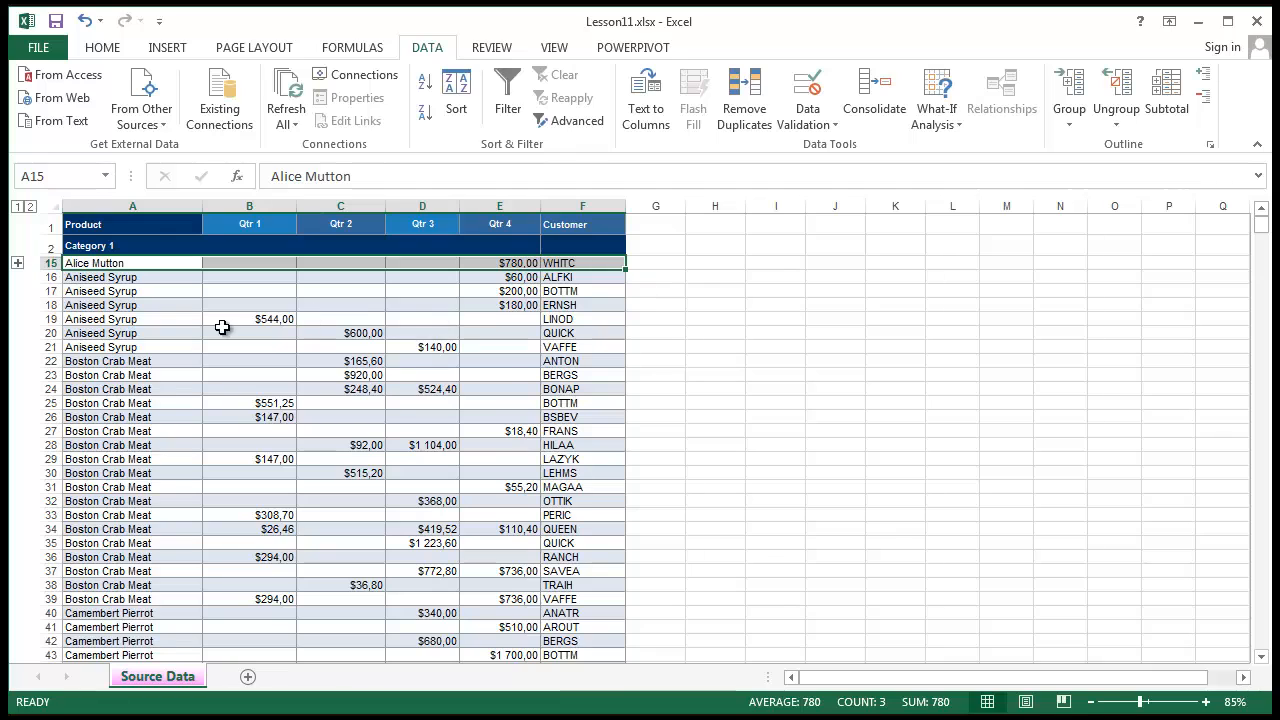
left_click(17, 264)
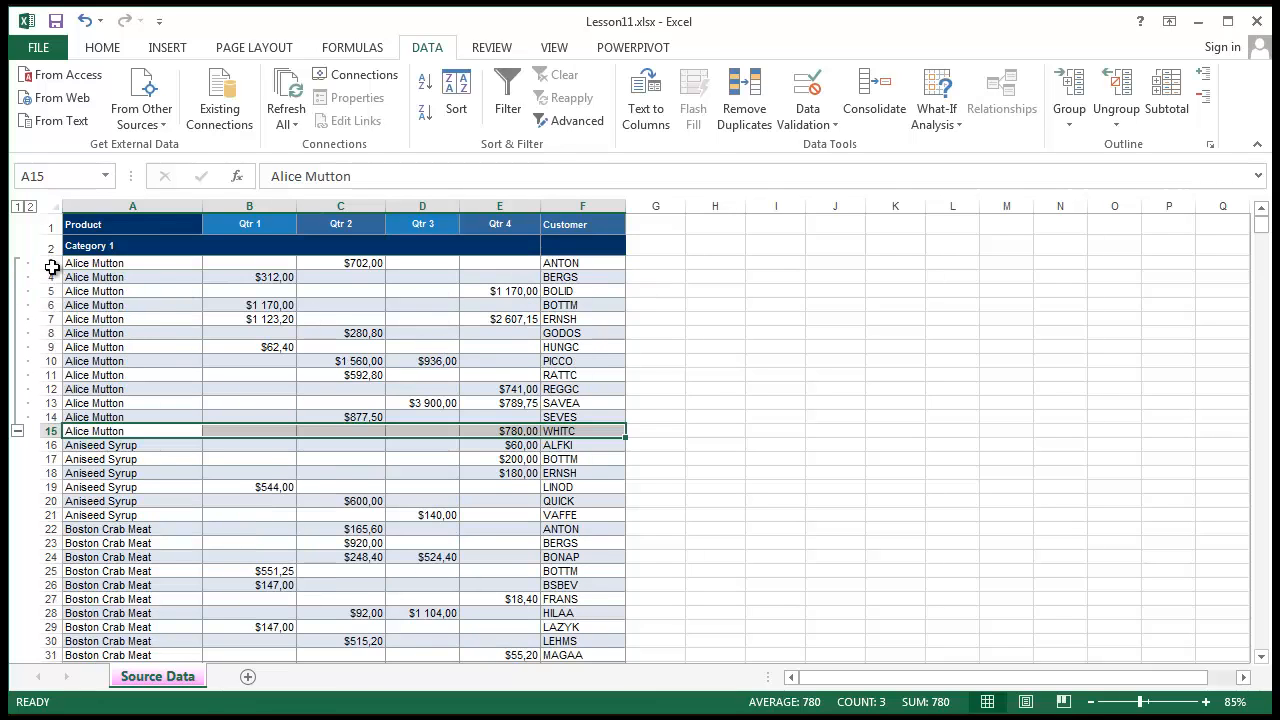
left_click(18, 431)
left_click(142, 347)
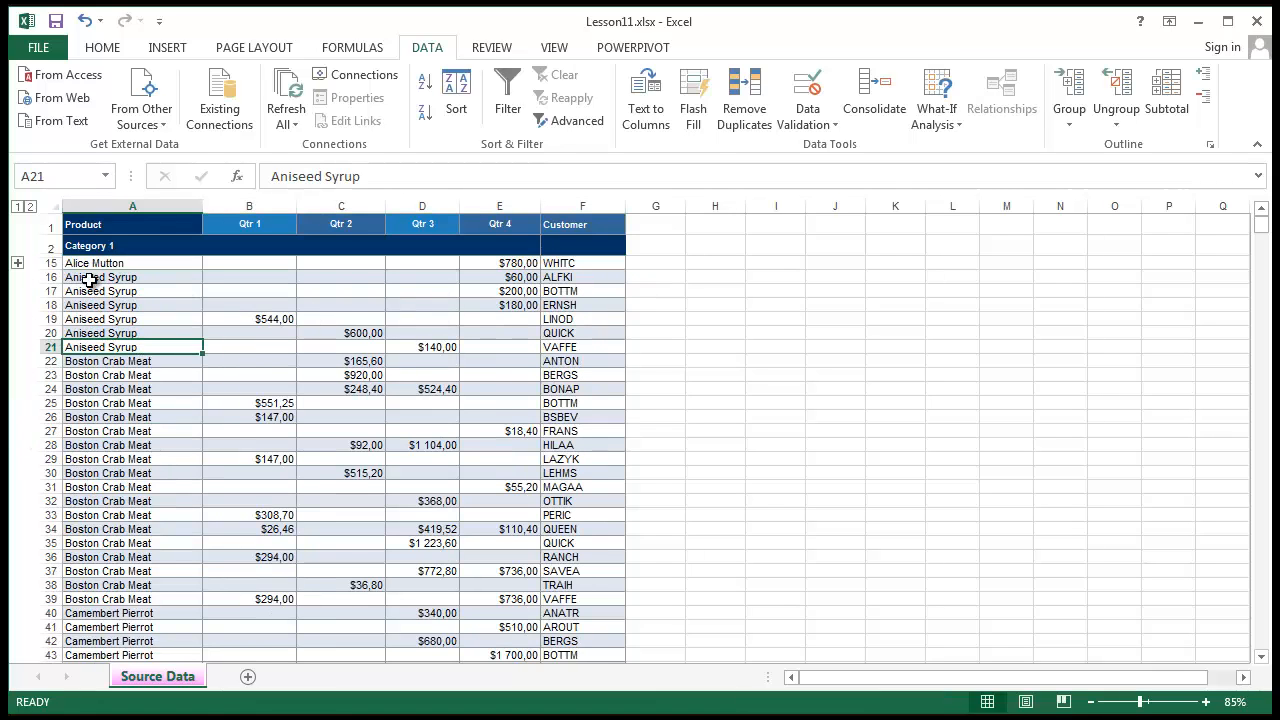
Group Aniseed Syrup rows 16 to 20, leaving row 21 outside, and collapse the group
left_click_drag(95, 277, 43, 335)
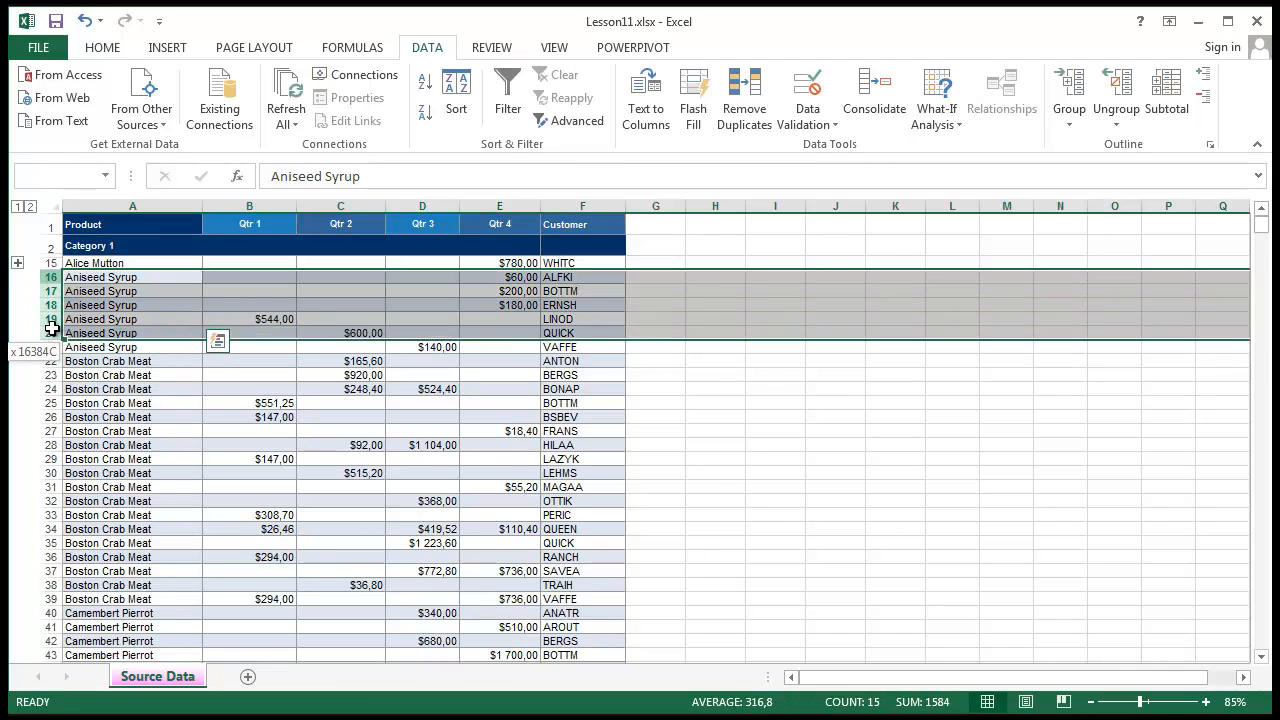
left_click(1069, 82)
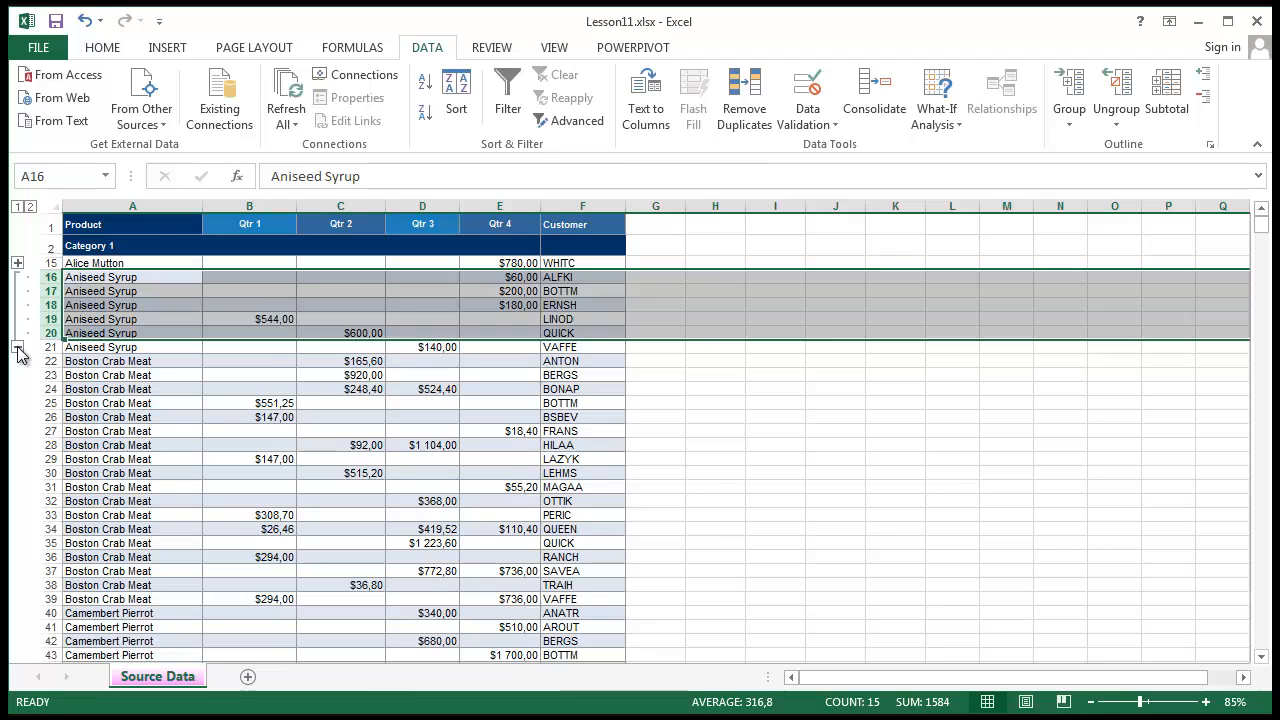
left_click(17, 349)
left_click(740, 414)
left_click(95, 280)
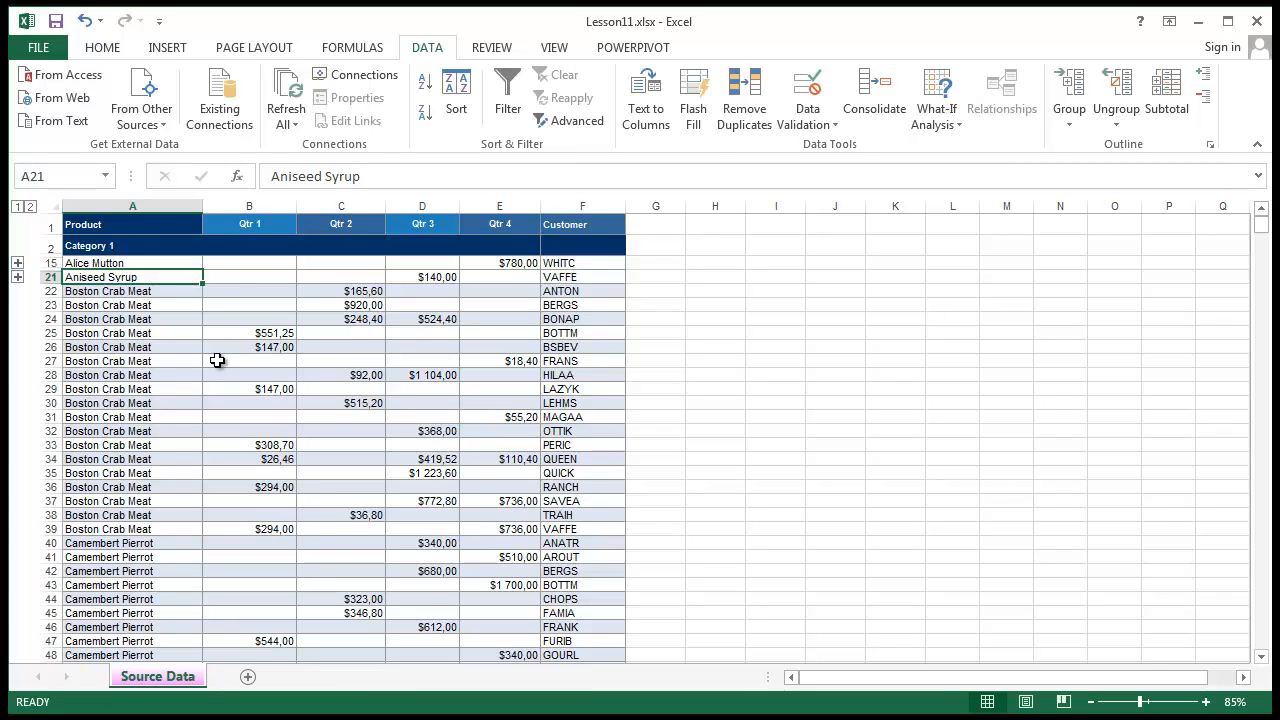
Group Boston Crab Meat rows 22 to 38, leaving row 39 outside, and collapse the group
left_click_drag(40, 291, 40, 515)
left_click(1066, 90)
left_click(835, 389)
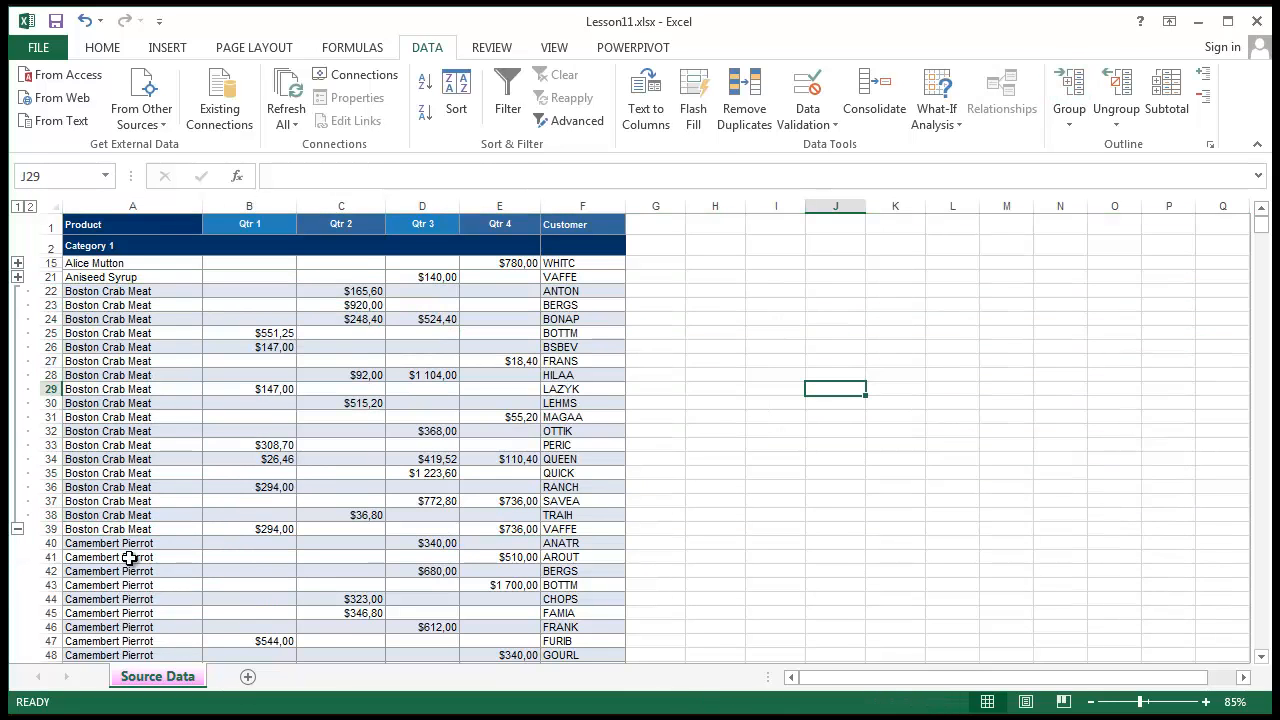
left_click(17, 529)
left_click(894, 347)
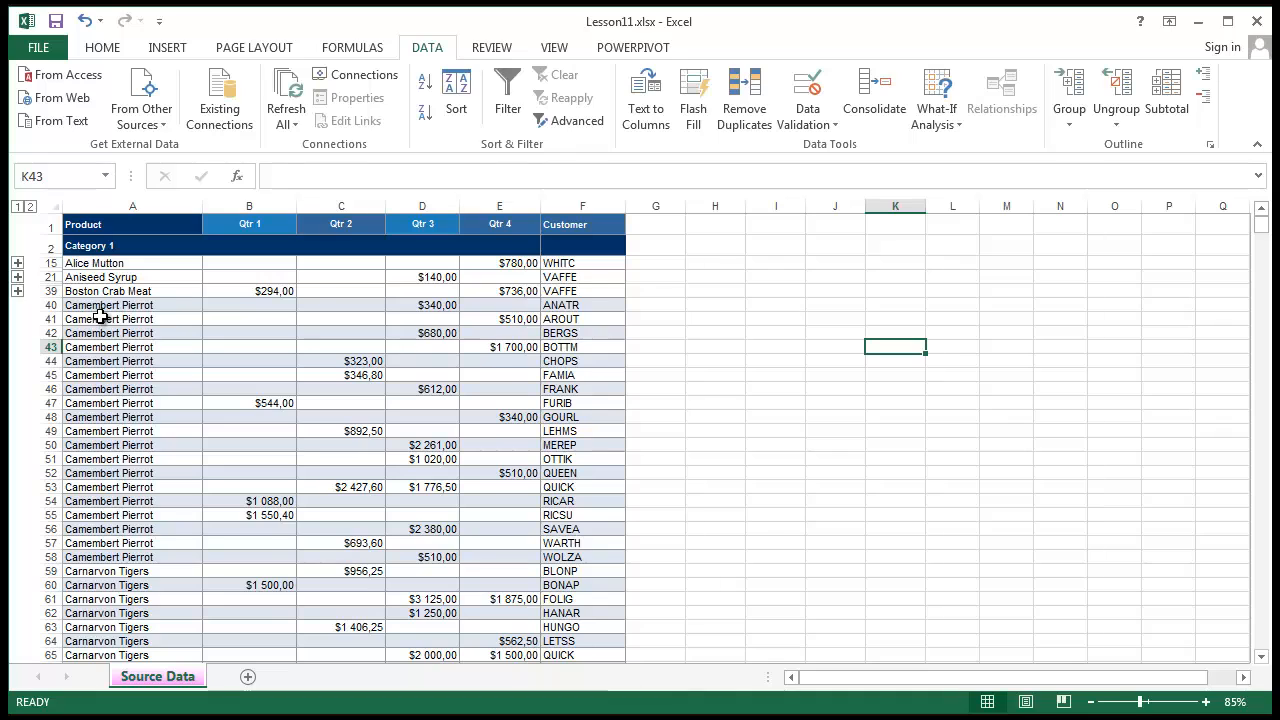
Switch all row groups between outline levels 1 and 2 repeatedly, and leave every group expanded
left_click(31, 208)
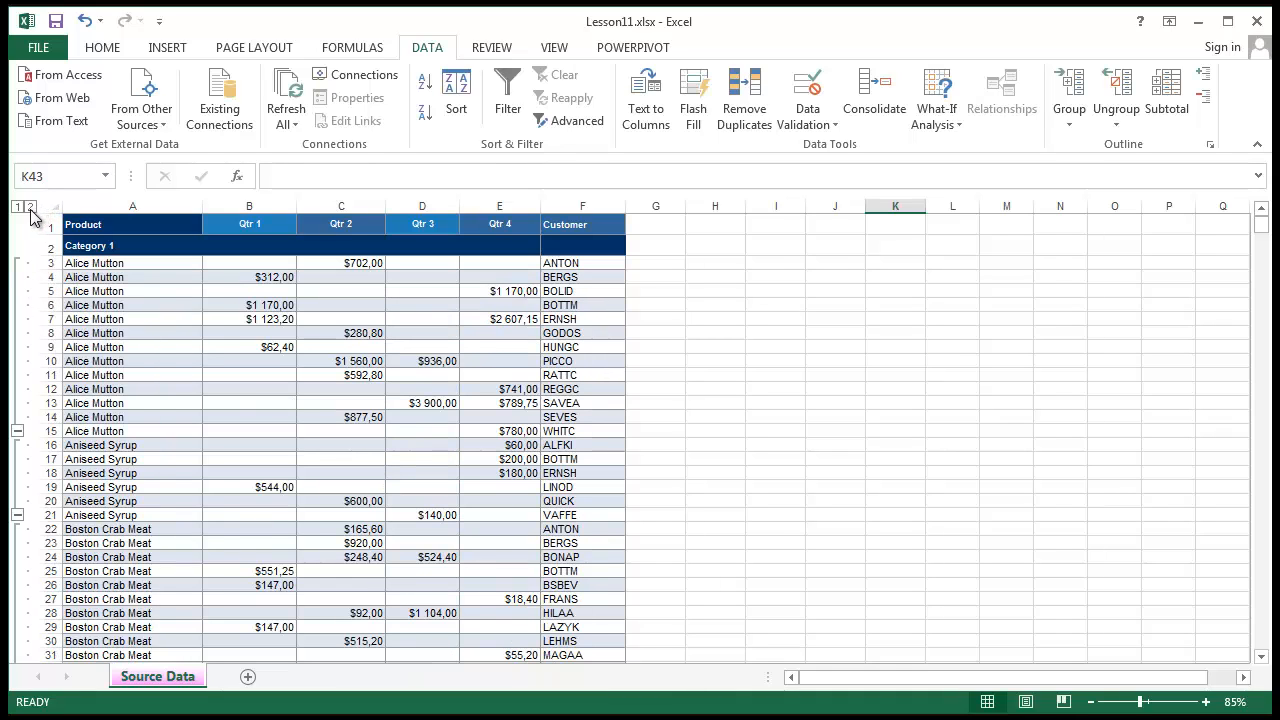
left_click(18, 208)
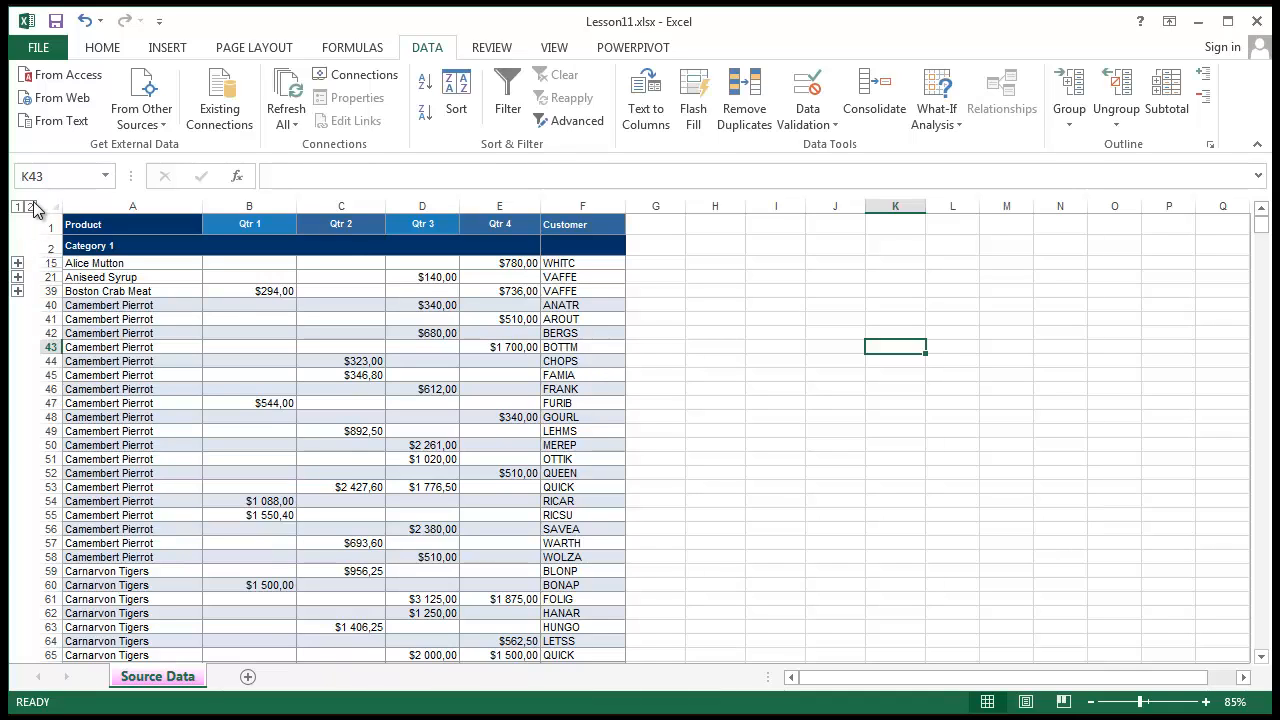
left_click(31, 207)
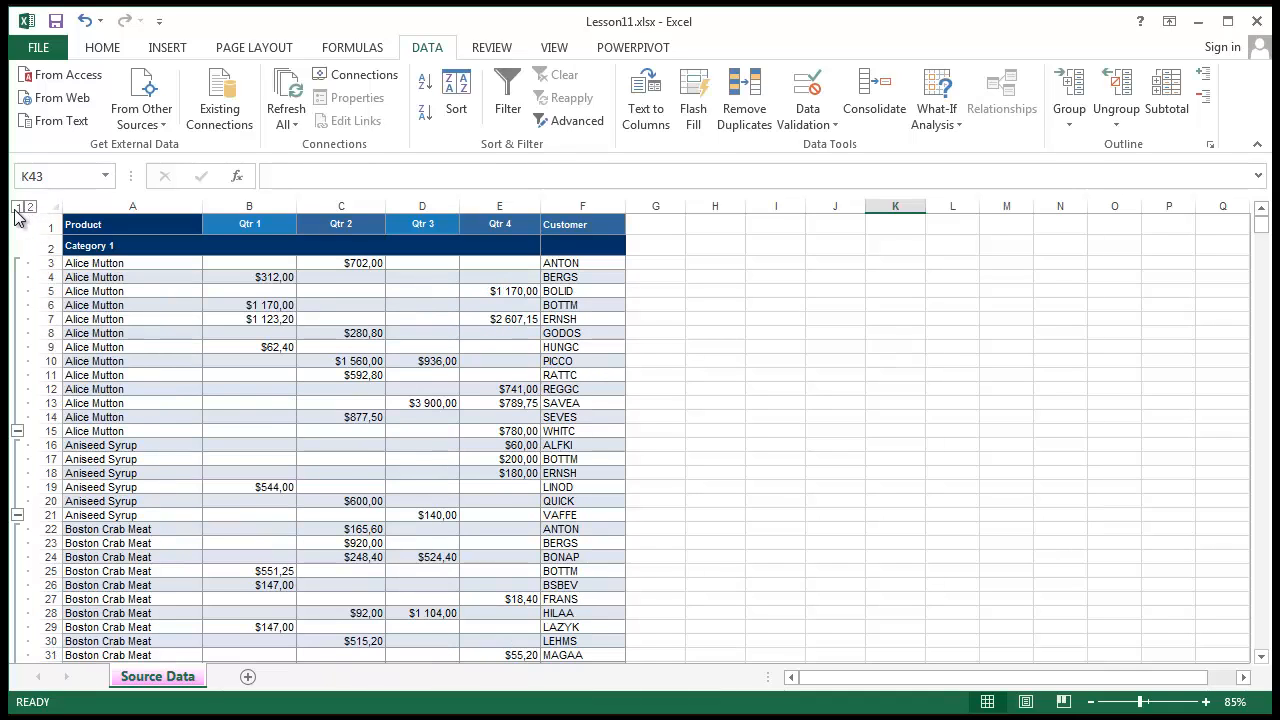
left_click(18, 207)
left_click(30, 207)
left_click(977, 415)
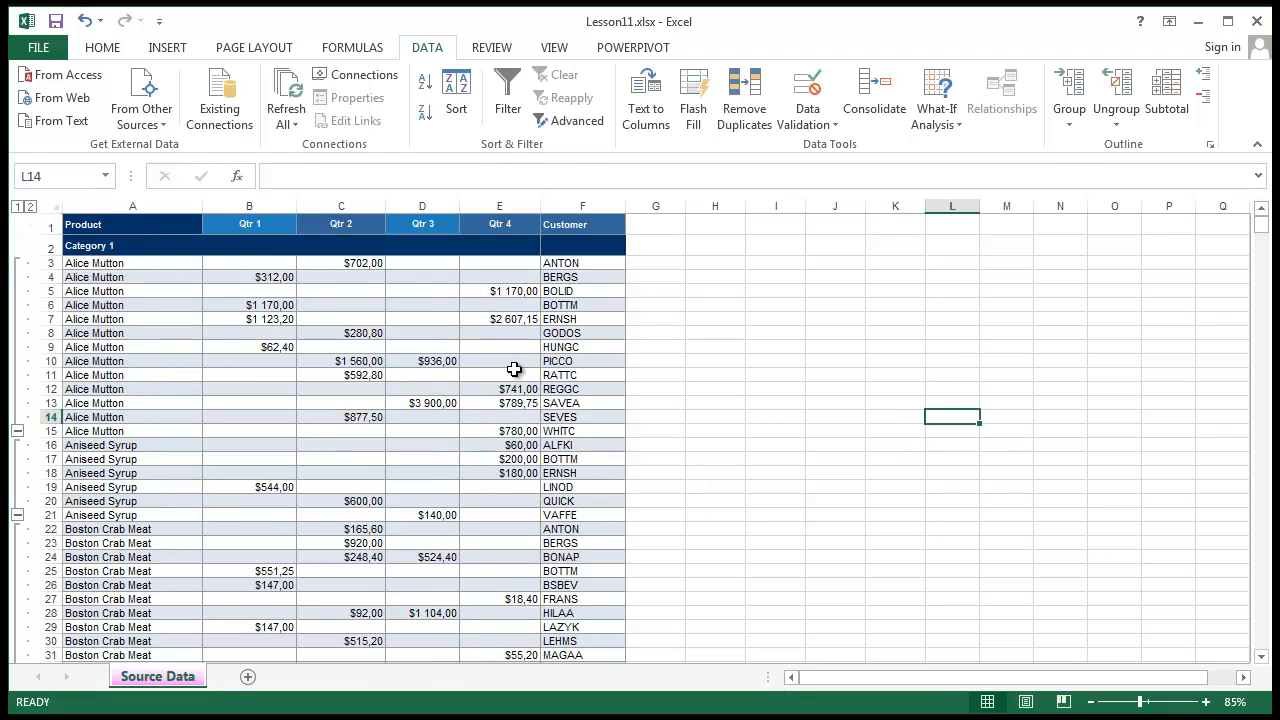